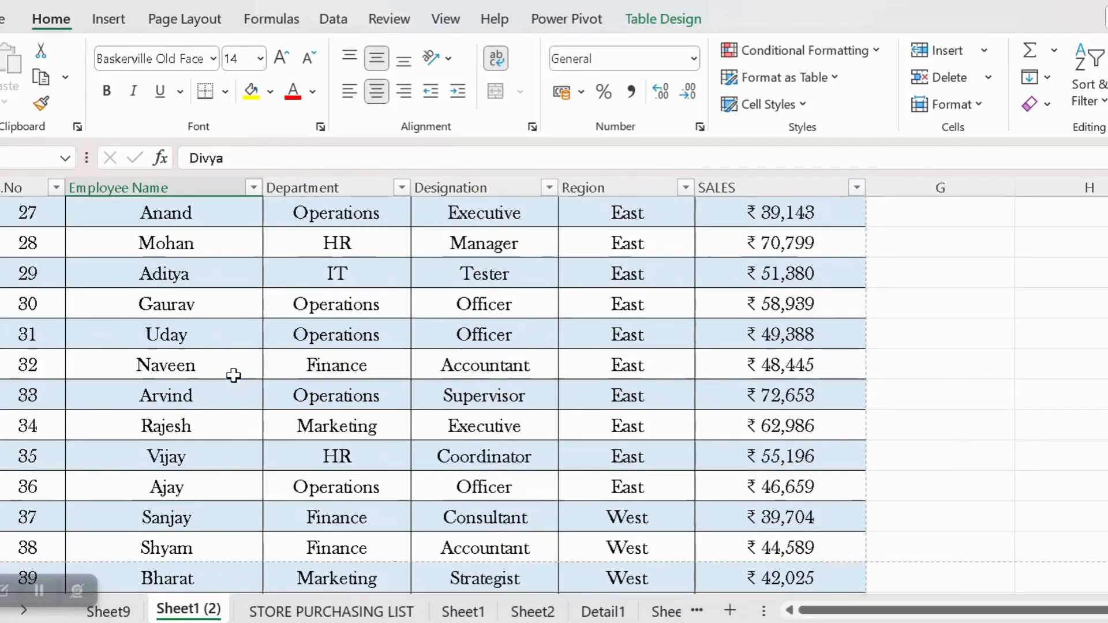
{"action": "scroll", "coordinate": [233, 375], "scroll_direction": "down", "scroll_amount": 12}
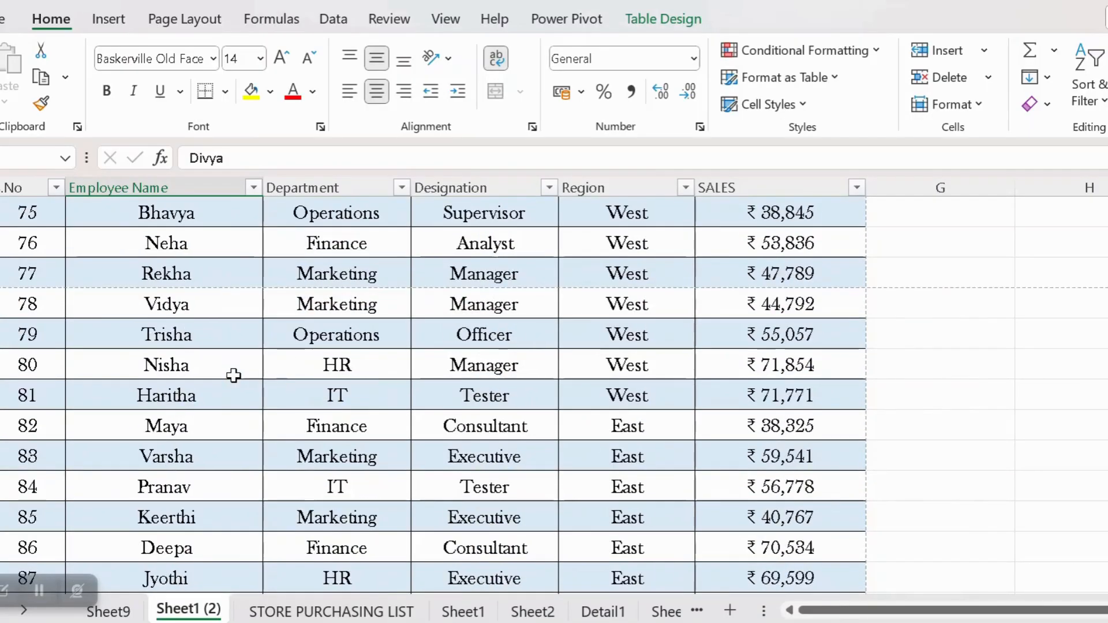
Scroll through the employee sales table to review its departments, regions and sales, and return to the pivot table sheet
{"action": "left_click", "coordinate": [102, 612]}
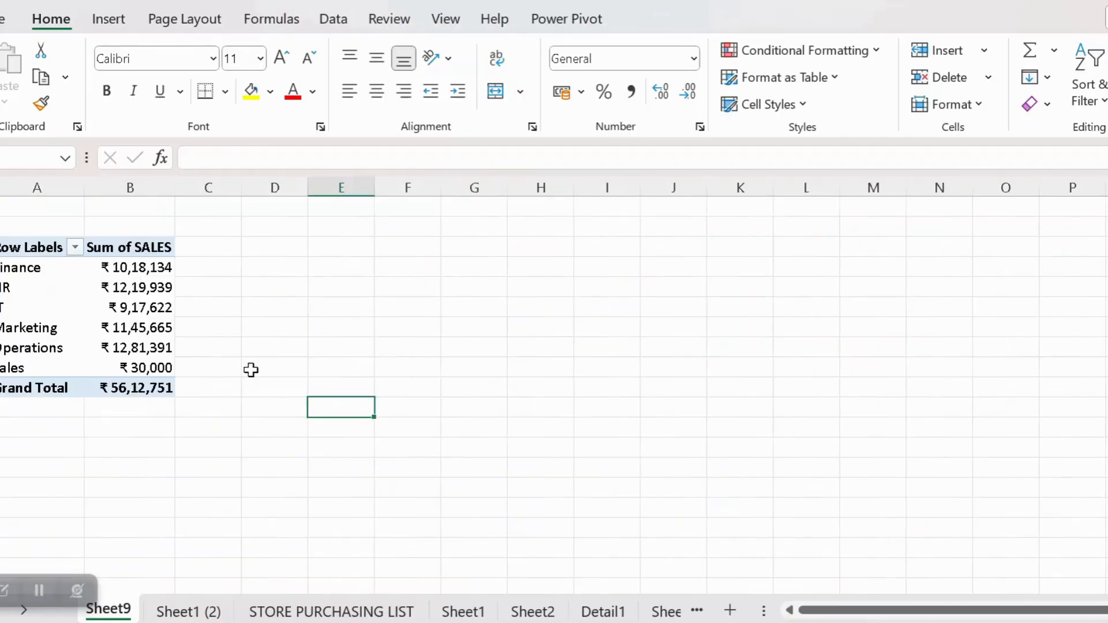
{"action": "left_click", "coordinate": [130, 348]}
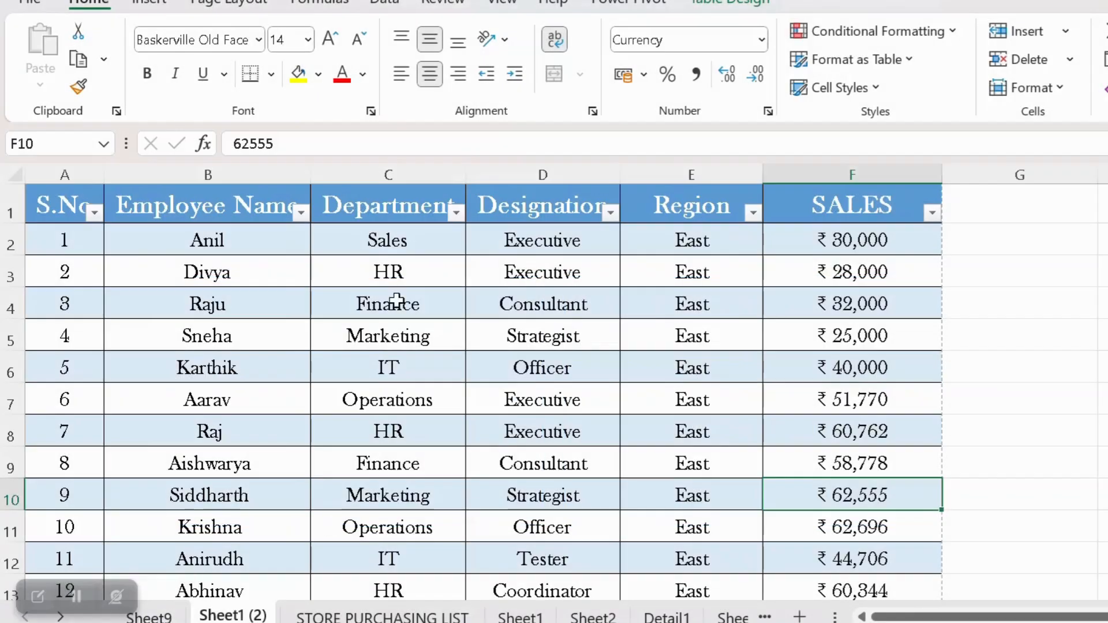
{"action": "left_click", "coordinate": [194, 261]}
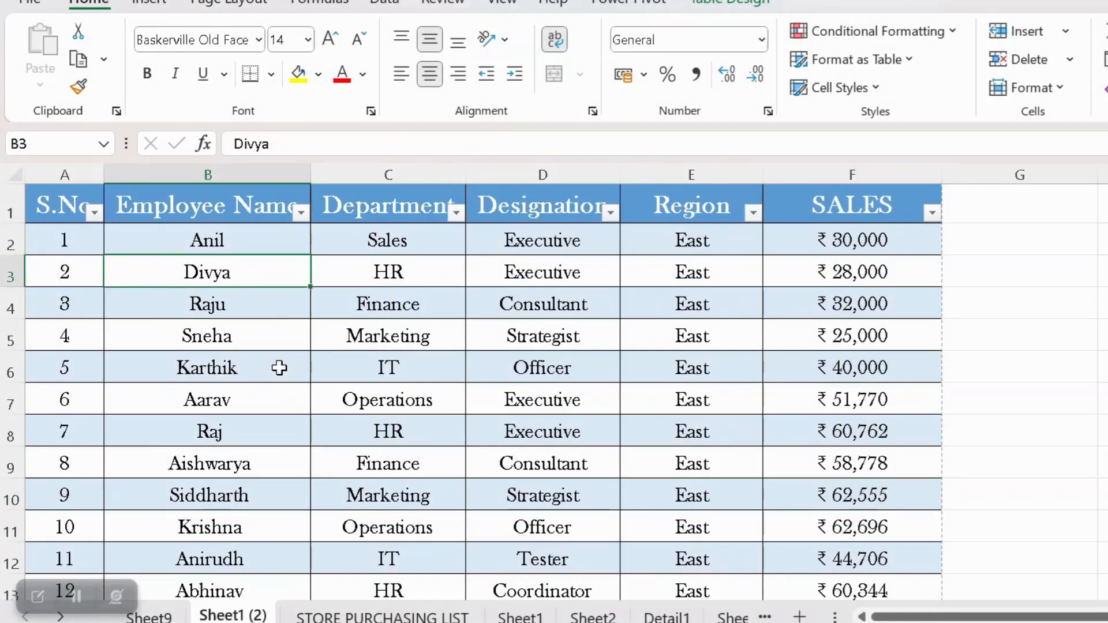
{"action": "scroll", "coordinate": [280, 371], "scroll_direction": "down", "scroll_amount": 3}
{"action": "scroll", "coordinate": [280, 371], "scroll_direction": "down", "scroll_amount": 17}
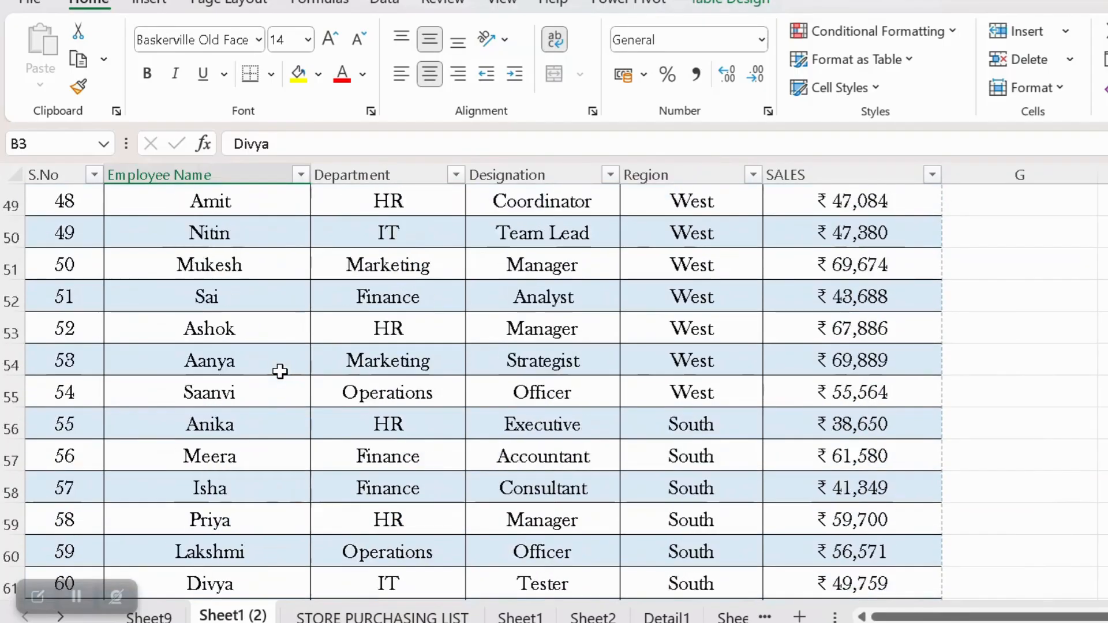
{"action": "scroll", "coordinate": [280, 371], "scroll_direction": "down", "scroll_amount": 13}
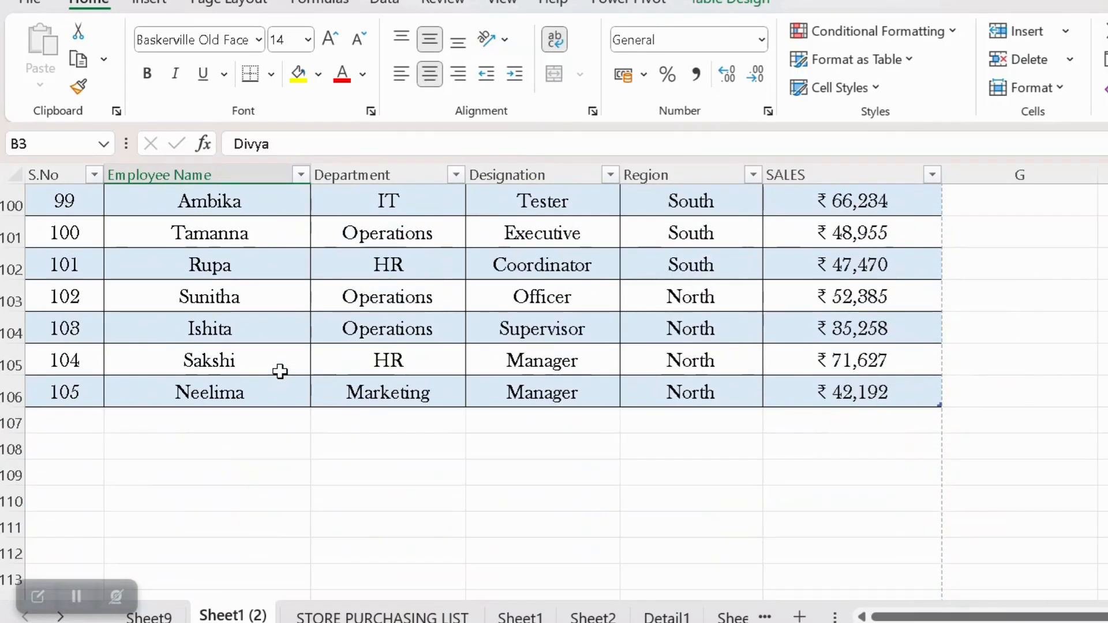
{"action": "left_click", "coordinate": [149, 616]}
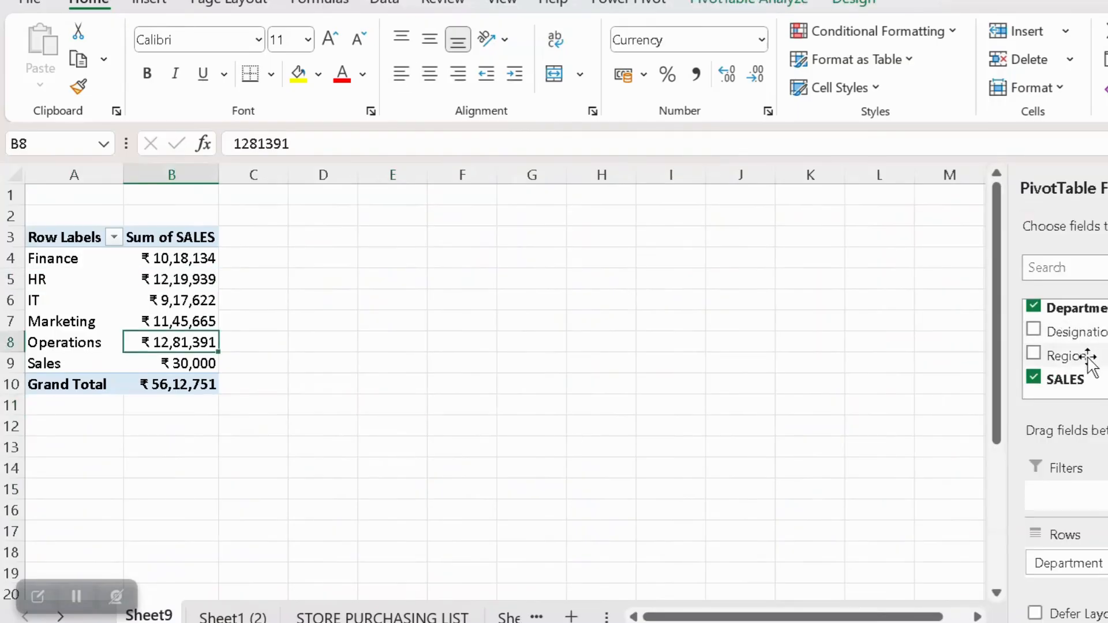
Add the Region field as a report filter to the pivot table and filter it to show only East
{"action": "left_click_drag", "start_coordinate": [1089, 364], "coordinate": [1079, 496]}
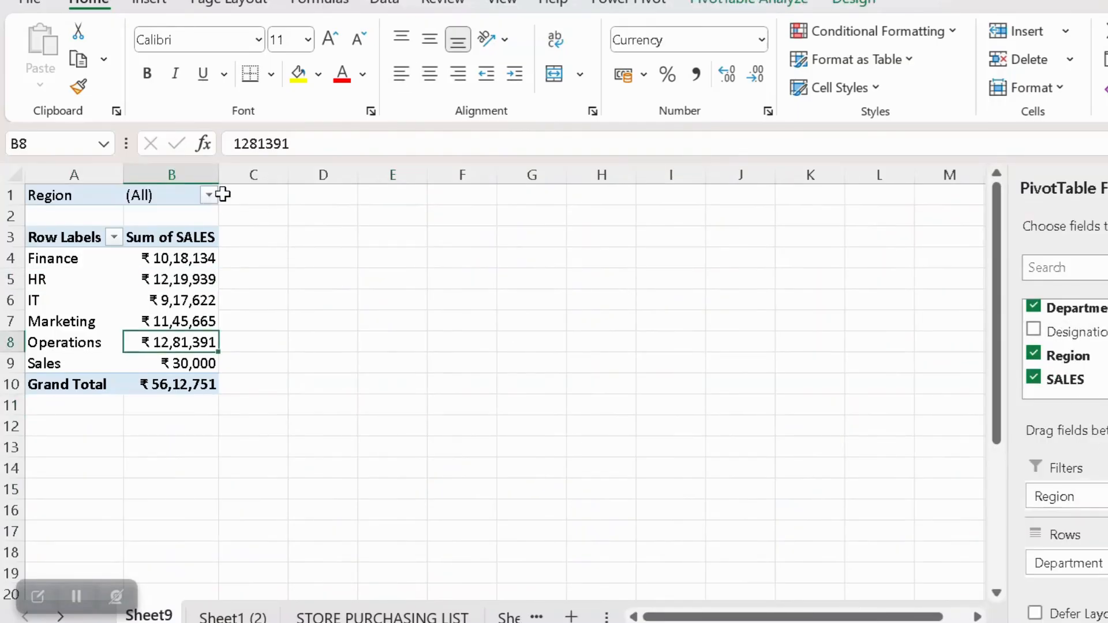
{"action": "left_click", "coordinate": [209, 195]}
{"action": "left_click", "coordinate": [26, 248]}
{"action": "left_click", "coordinate": [26, 268]}
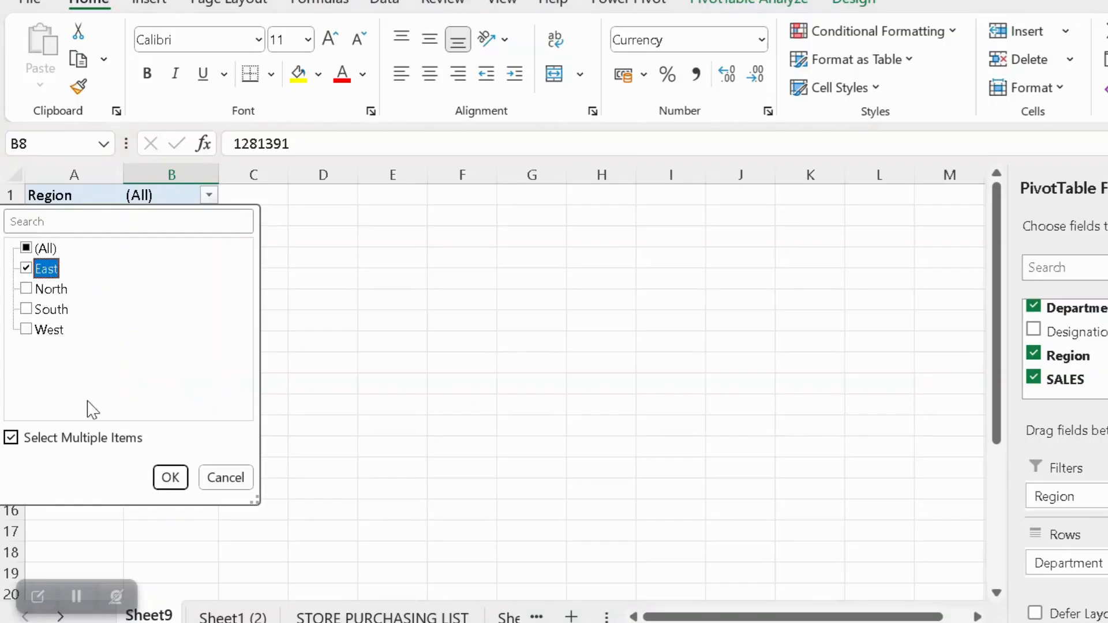
{"action": "left_click", "coordinate": [169, 478]}
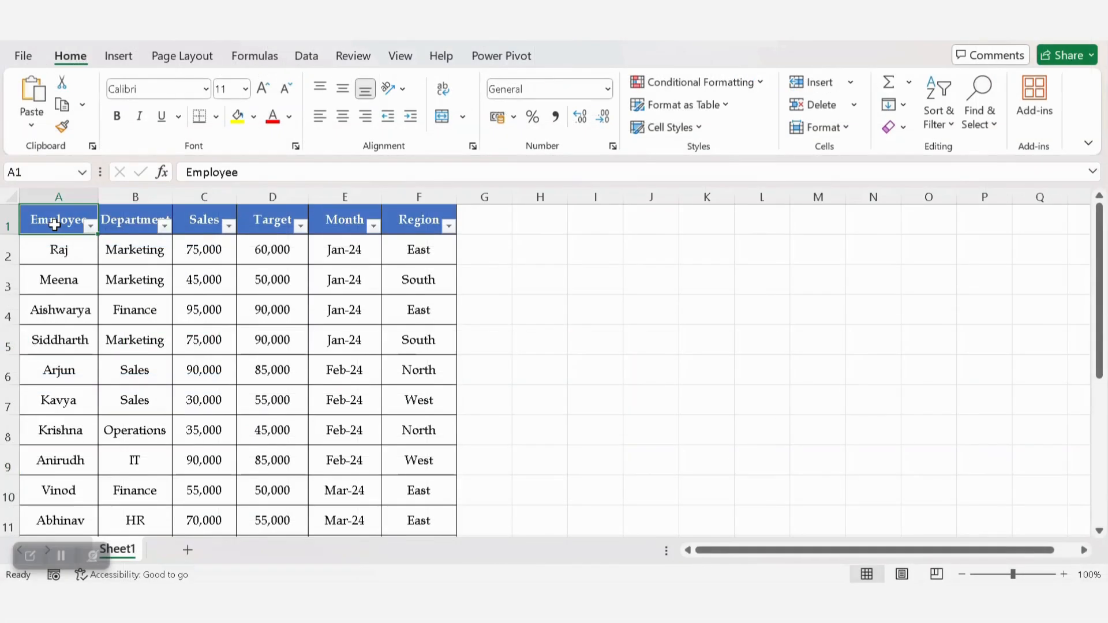
Create a PivotTable from the employee sales table A1:F12 on a new worksheet
{"action": "left_click_drag", "start_coordinate": [54, 225], "coordinate": [456, 503]}
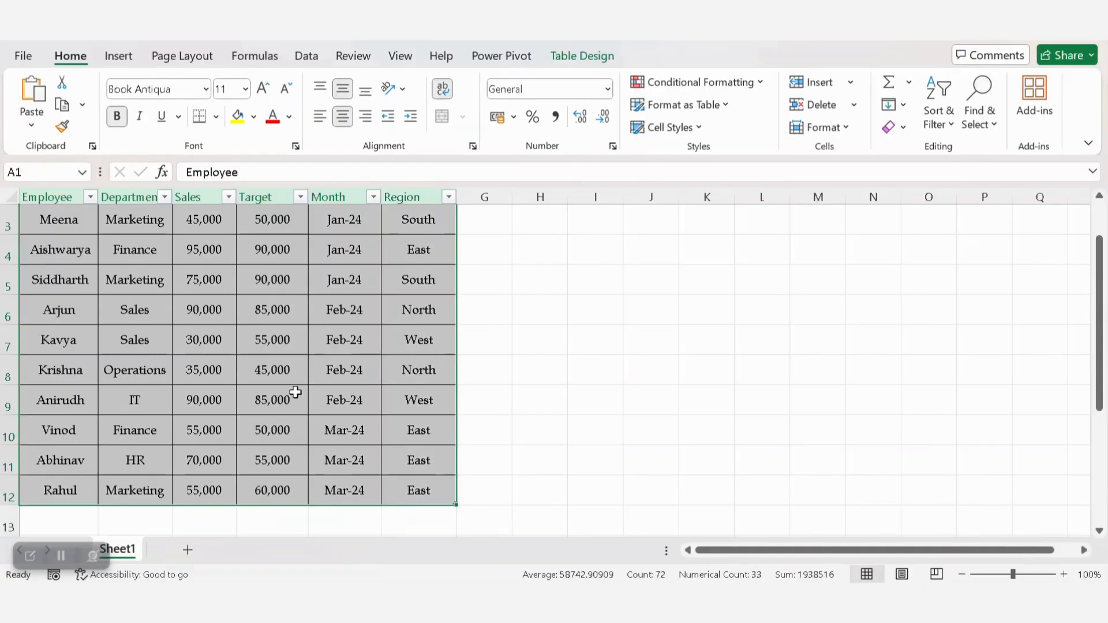
{"action": "scroll", "coordinate": [417, 325], "scroll_direction": "up", "scroll_amount": 1}
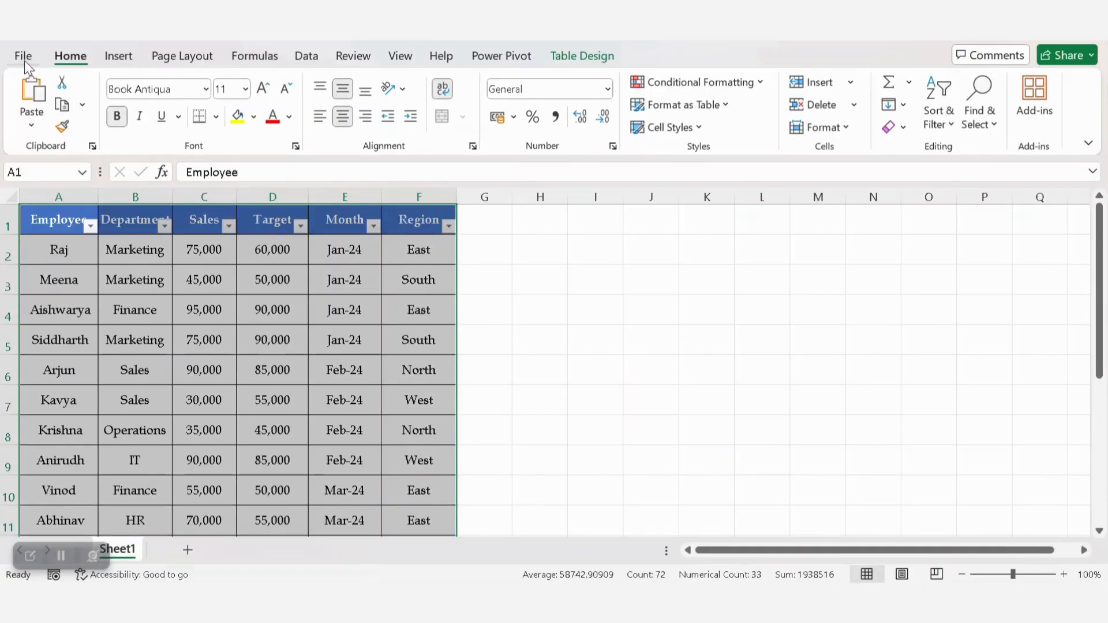
{"action": "left_click", "coordinate": [130, 63]}
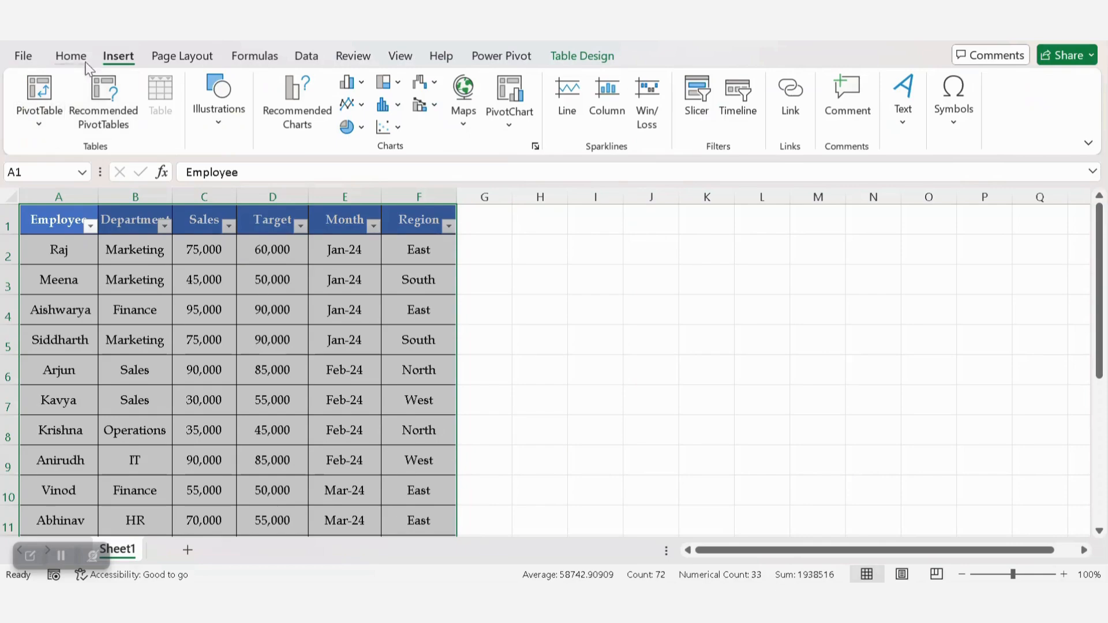
{"action": "left_click", "coordinate": [38, 128]}
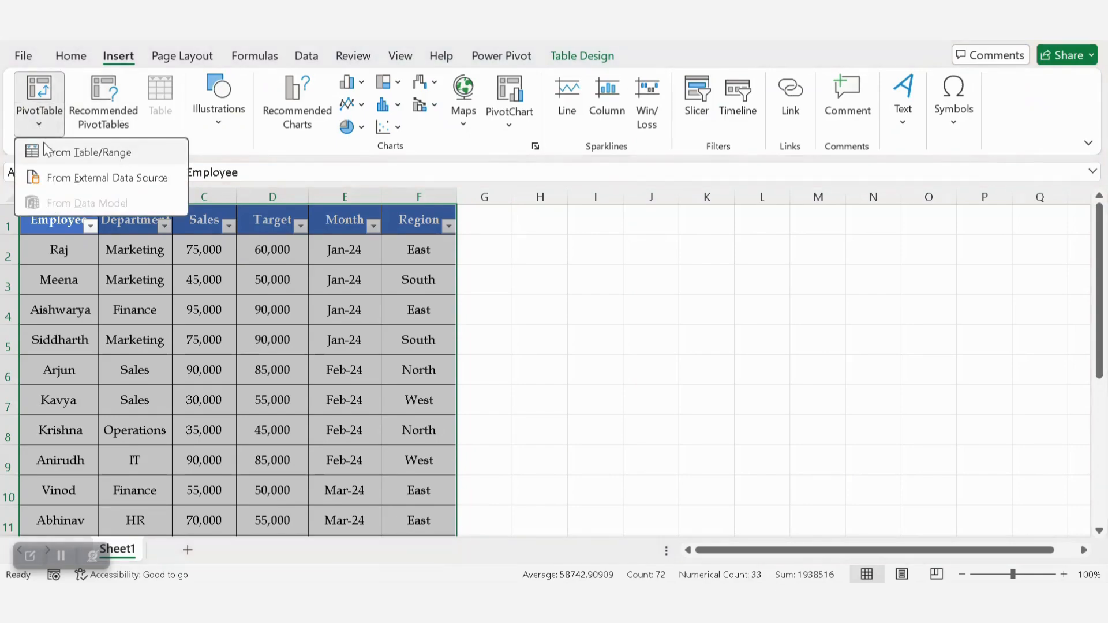
{"action": "left_click", "coordinate": [116, 152]}
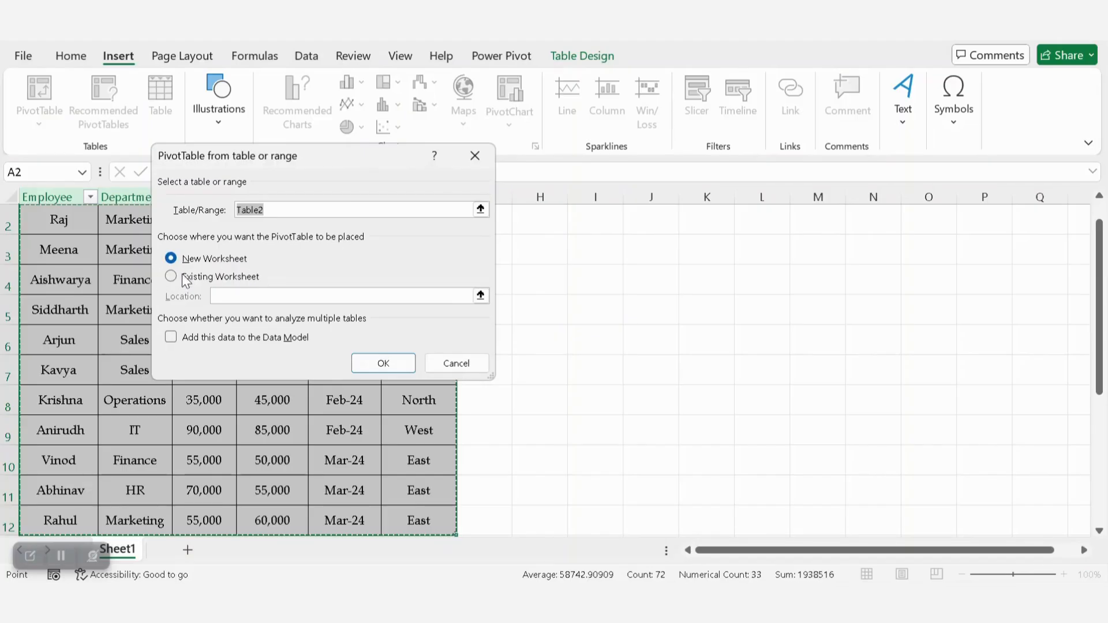
{"action": "left_click", "coordinate": [383, 362]}
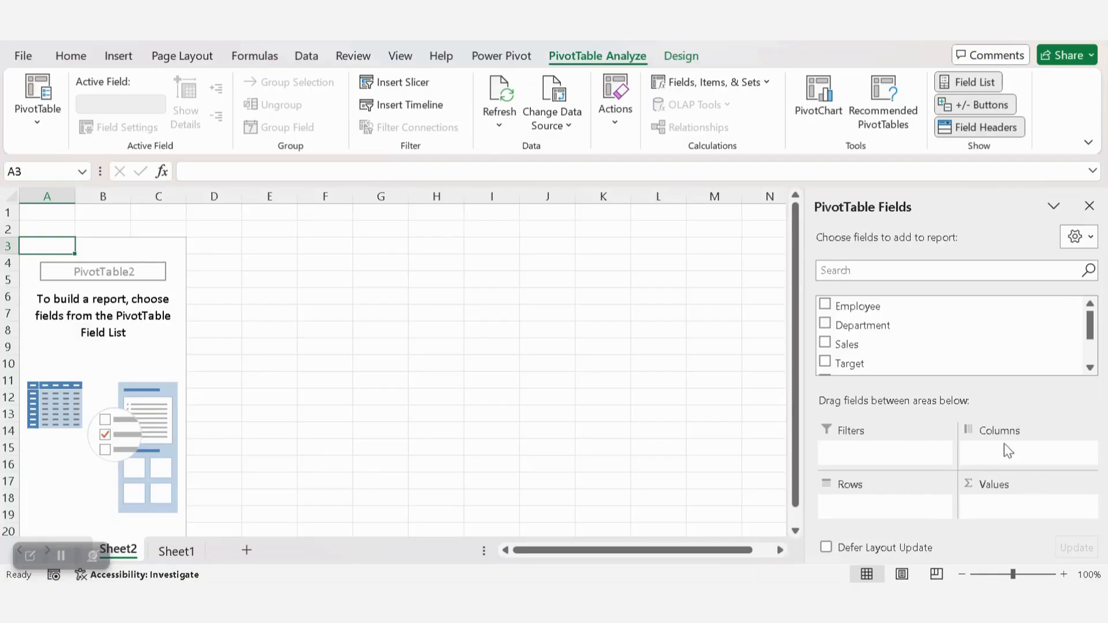
Add Department to the pivot table rows and Sales to its values
{"action": "left_click_drag", "start_coordinate": [876, 325], "coordinate": [892, 514]}
{"action": "left_click_drag", "start_coordinate": [882, 345], "coordinate": [999, 504]}
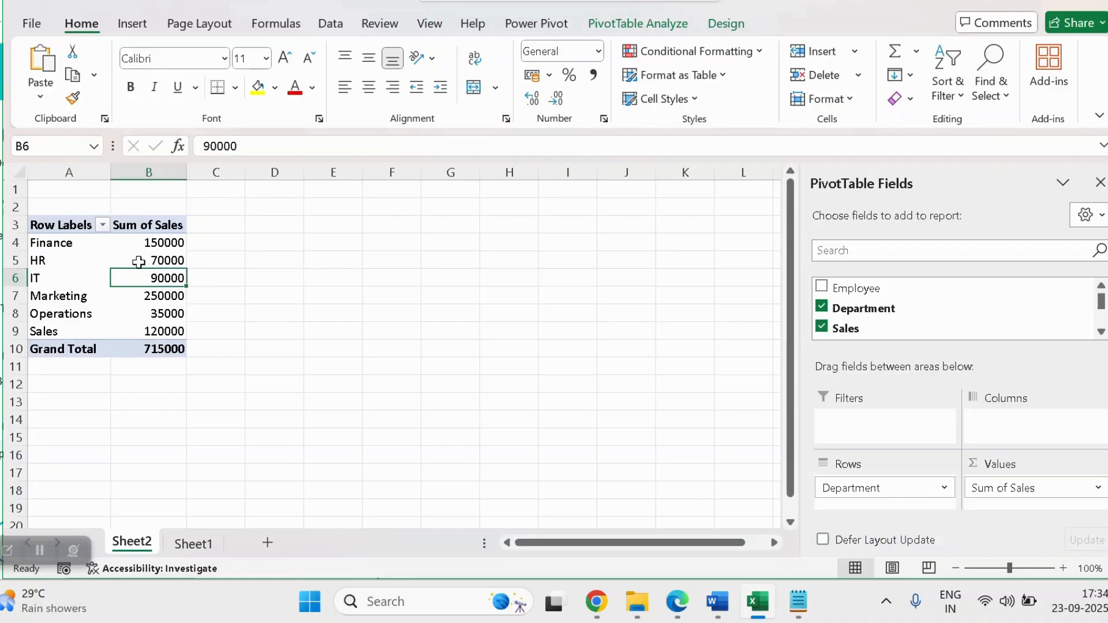
{"action": "left_click", "coordinate": [131, 227]}
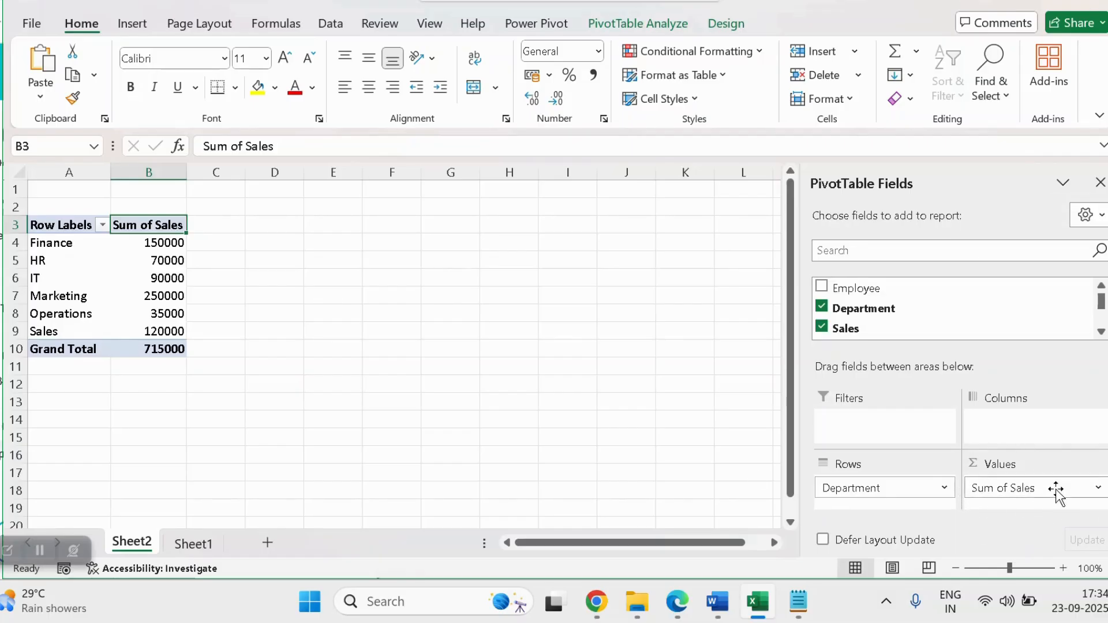
{"action": "left_click", "coordinate": [1098, 488]}
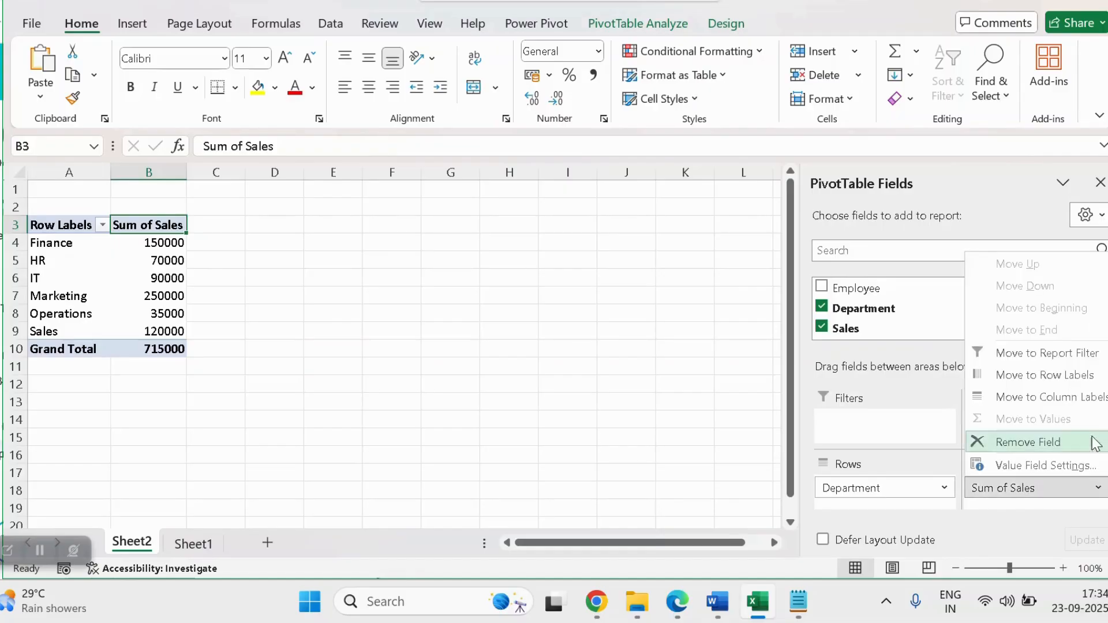
{"action": "left_click", "coordinate": [1032, 466]}
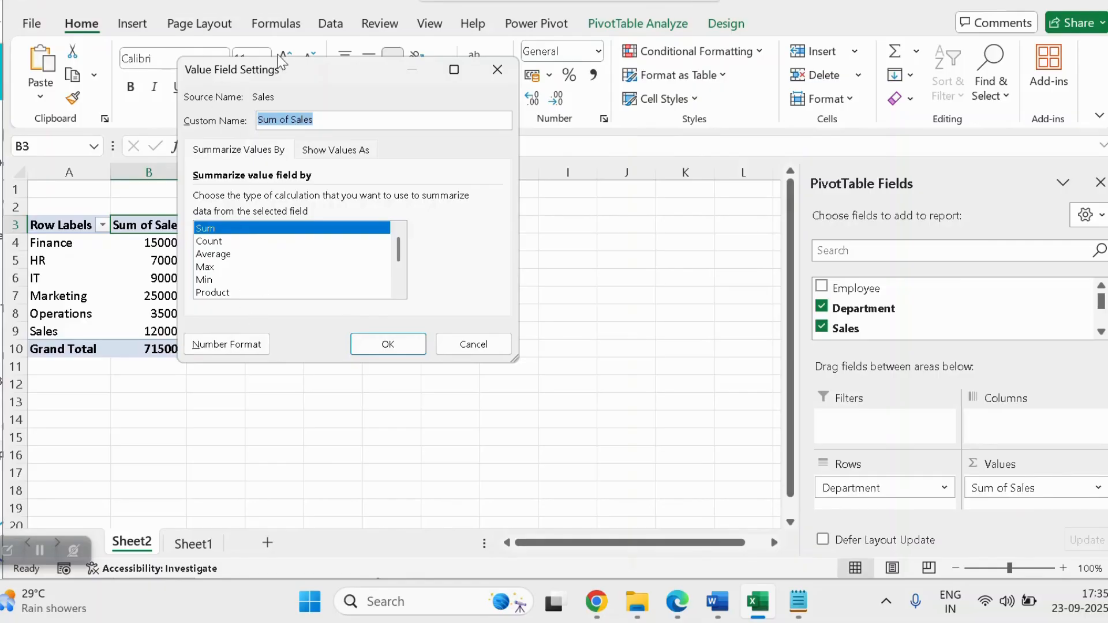
{"action": "left_click", "coordinate": [496, 346]}
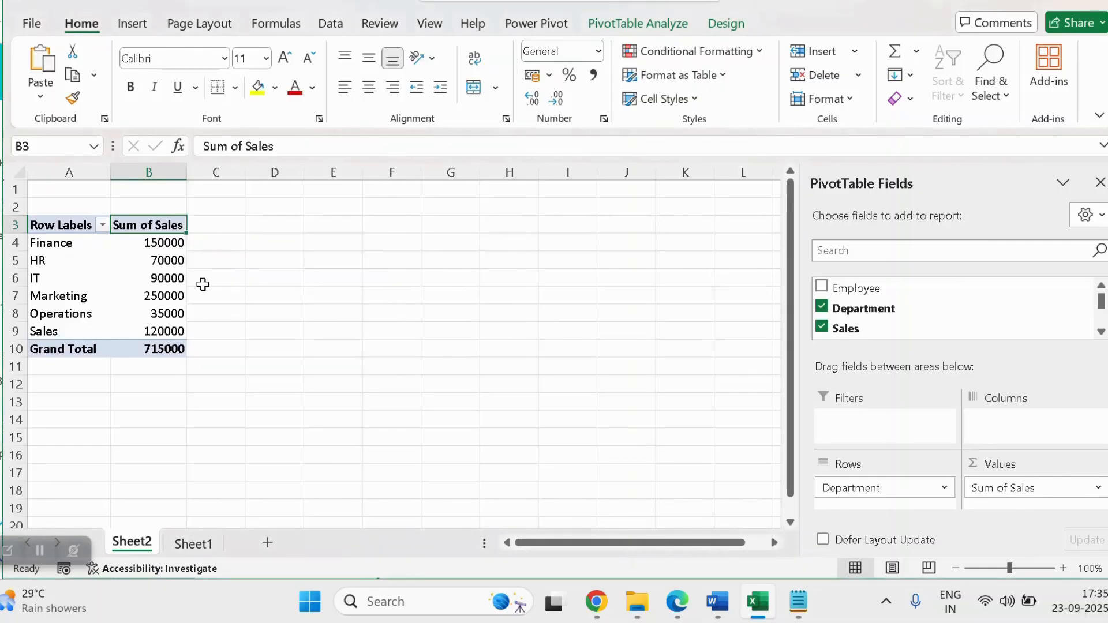
Summarize the Sales values by Average
{"action": "right_click", "coordinate": [160, 280]}
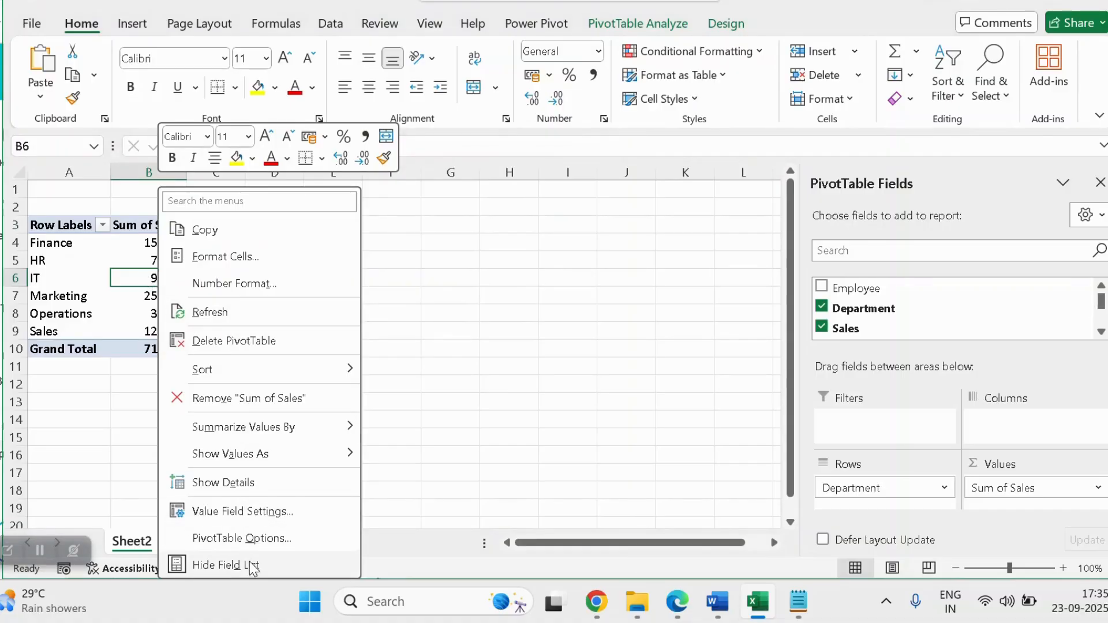
{"action": "mouse_move", "coordinate": [274, 427]}
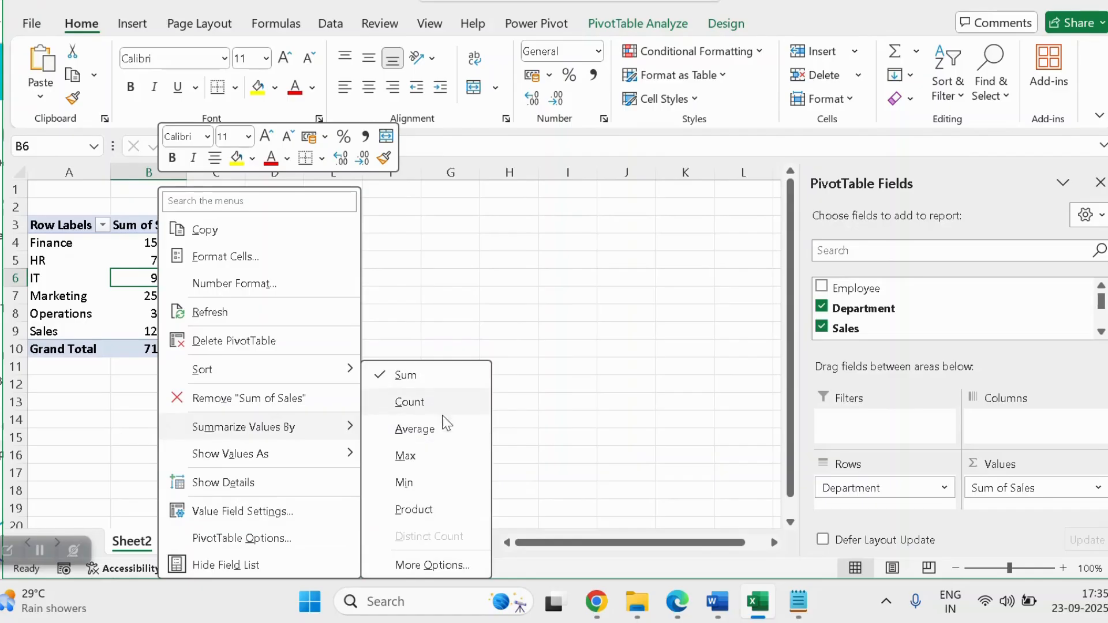
{"action": "left_click", "coordinate": [443, 432]}
Summarize the Sales values by Count
{"action": "right_click", "coordinate": [169, 260]}
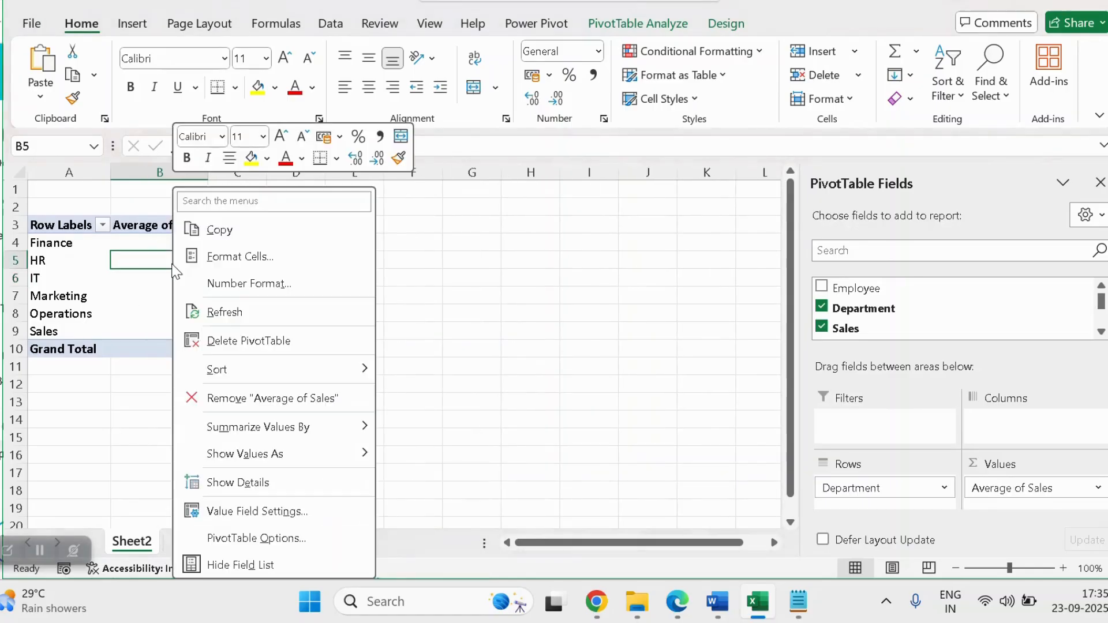
{"action": "mouse_move", "coordinate": [272, 428]}
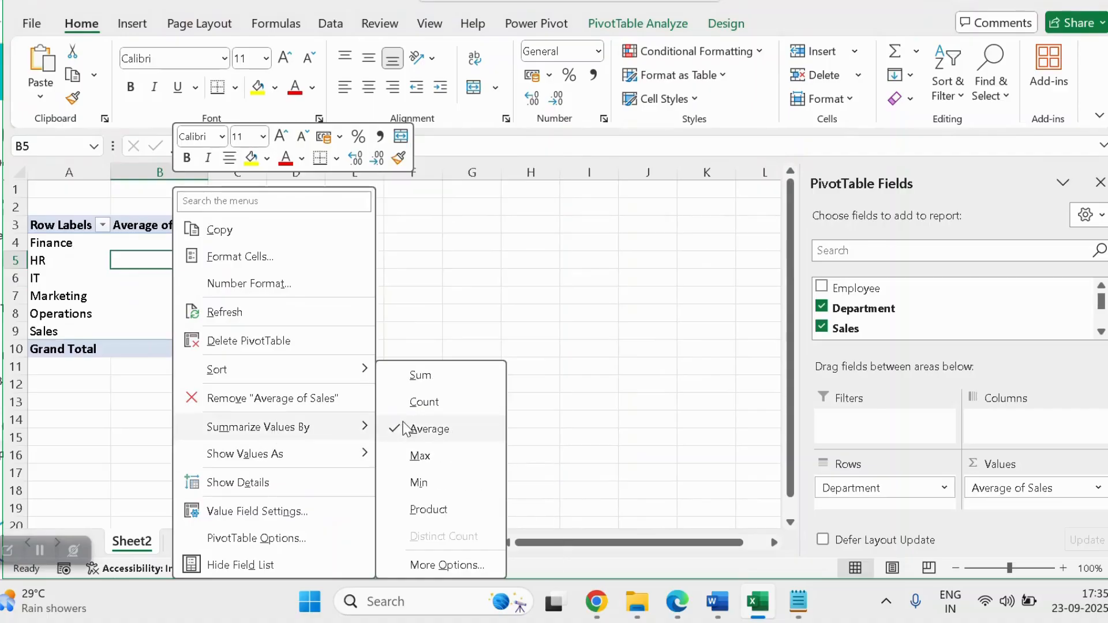
{"action": "left_click", "coordinate": [446, 402]}
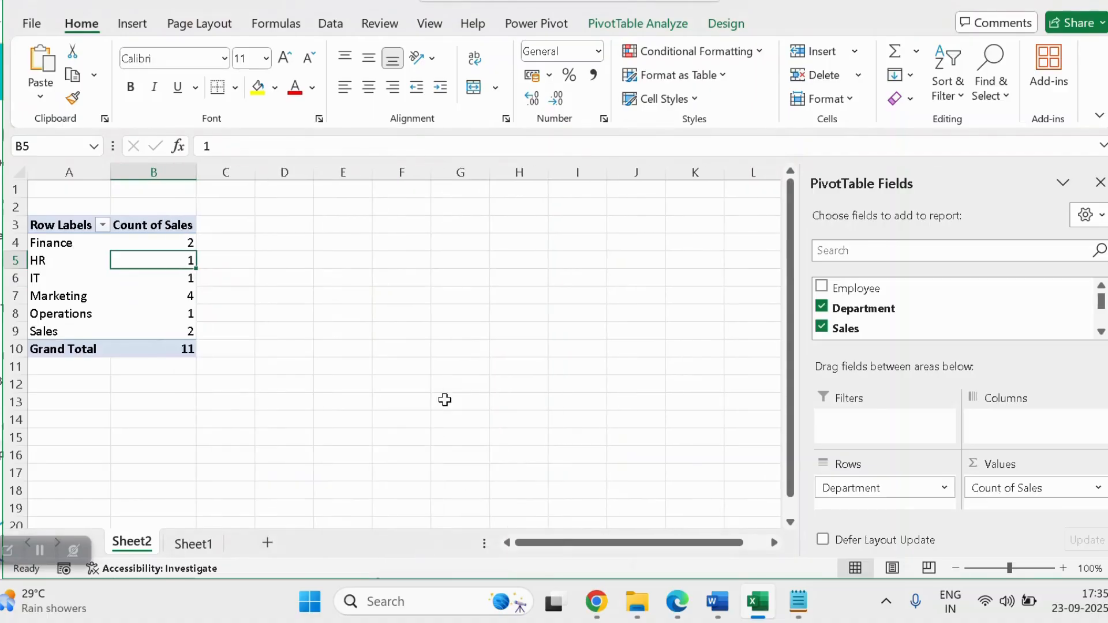
Summarize the Sales values by Max
{"action": "right_click", "coordinate": [165, 270]}
{"action": "mouse_move", "coordinate": [261, 425]}
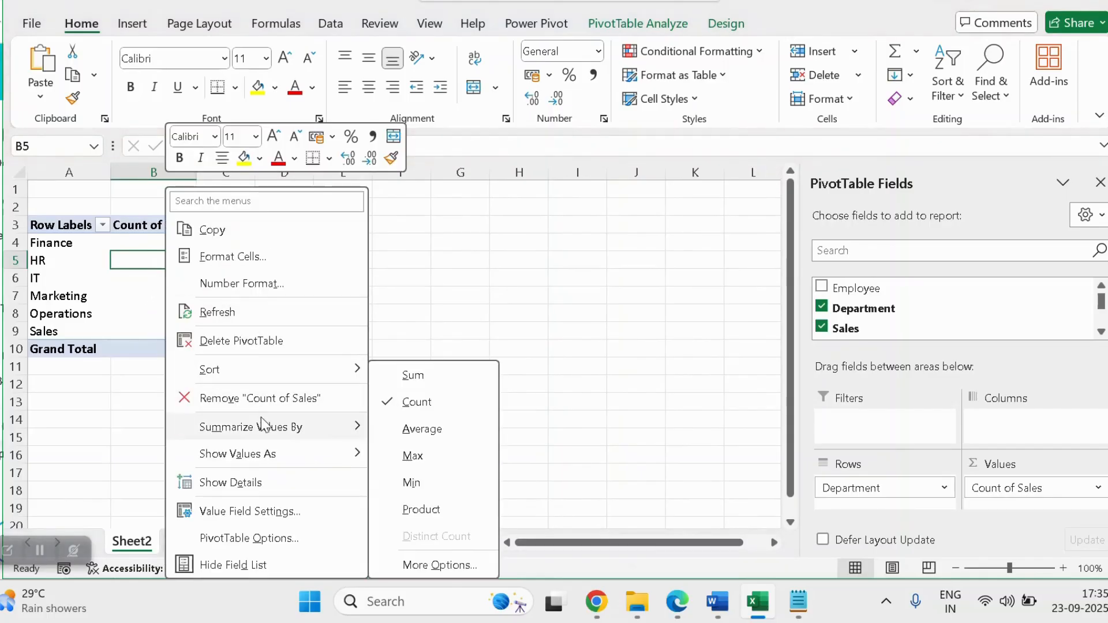
{"action": "left_click", "coordinate": [454, 465]}
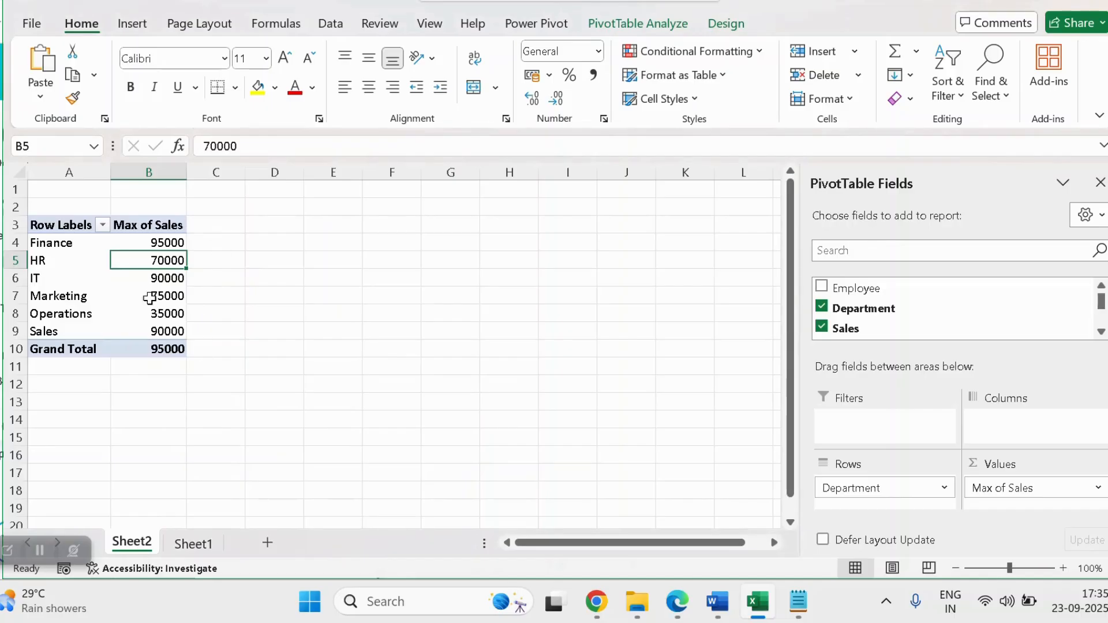
Summarize the Sales values by Min
{"action": "right_click", "coordinate": [138, 260]}
{"action": "mouse_move", "coordinate": [291, 424]}
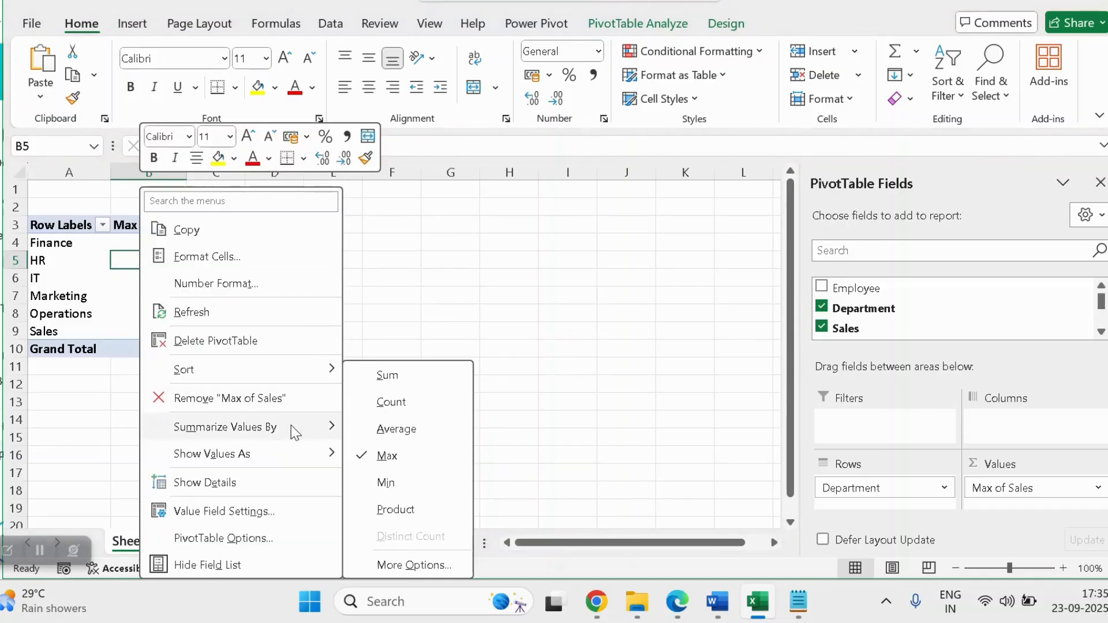
{"action": "left_click", "coordinate": [396, 481]}
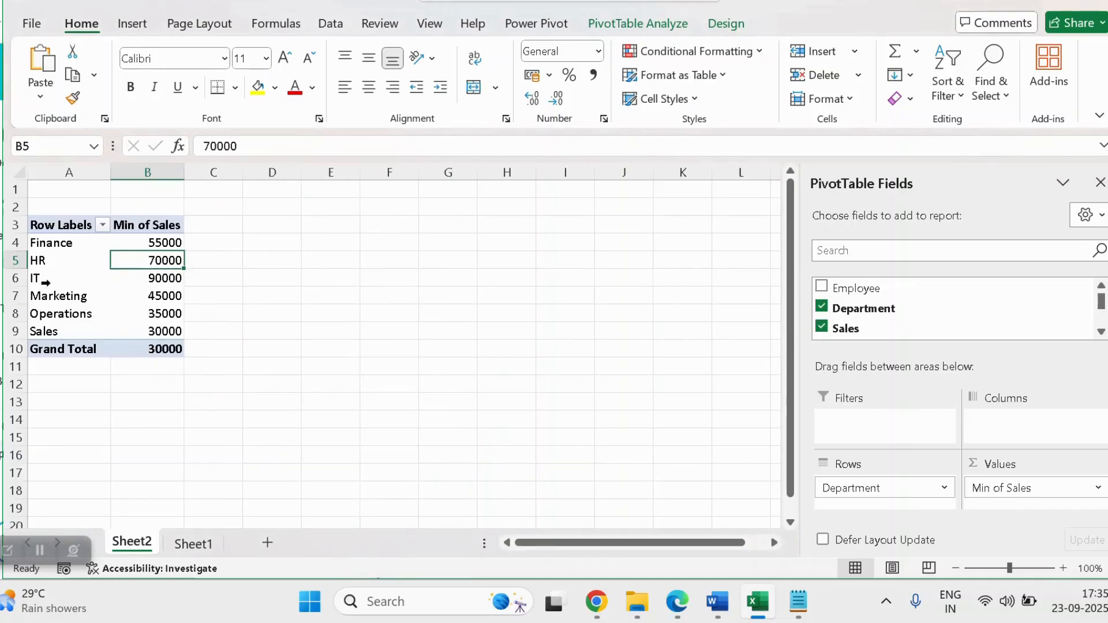
Set the Min of Sales values to the Currency number format through the value field settings
{"action": "right_click", "coordinate": [173, 311]}
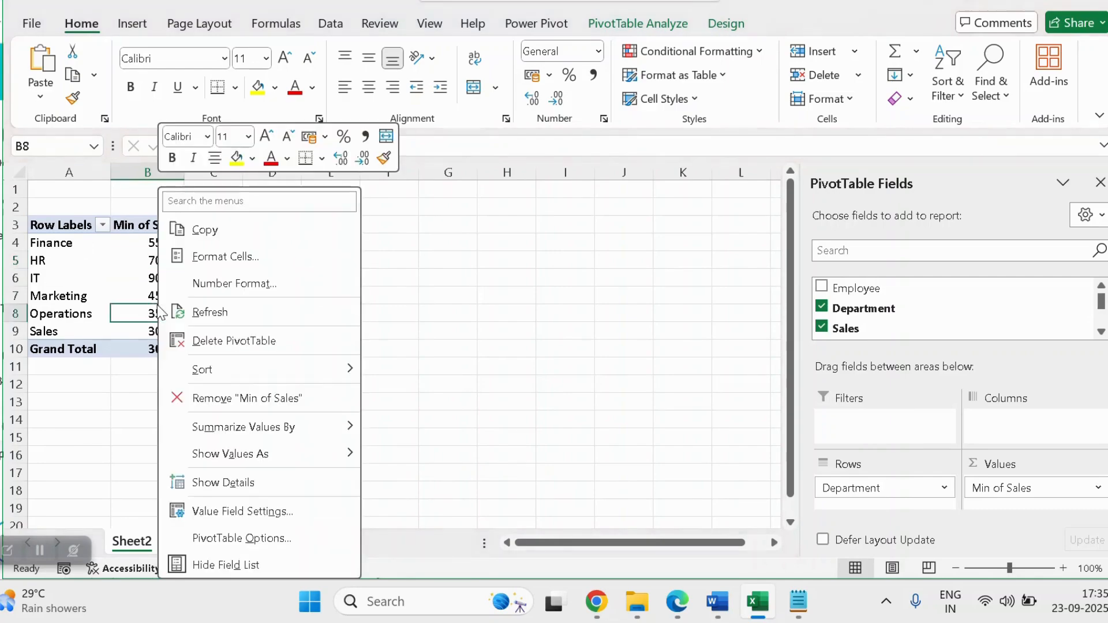
{"action": "left_click", "coordinate": [279, 507]}
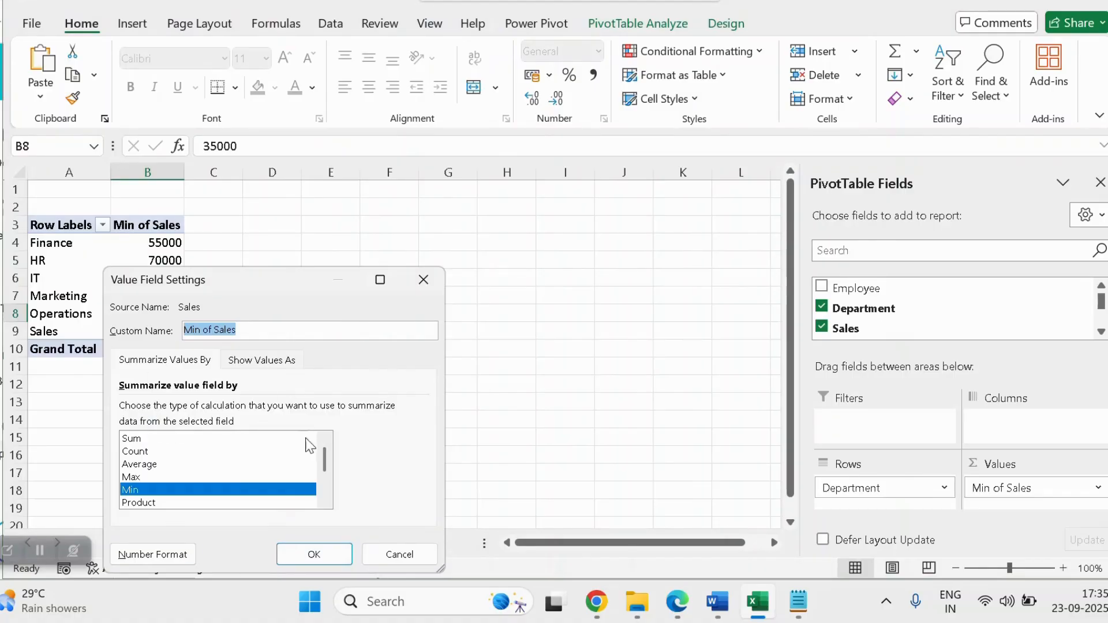
{"action": "left_click", "coordinate": [130, 557]}
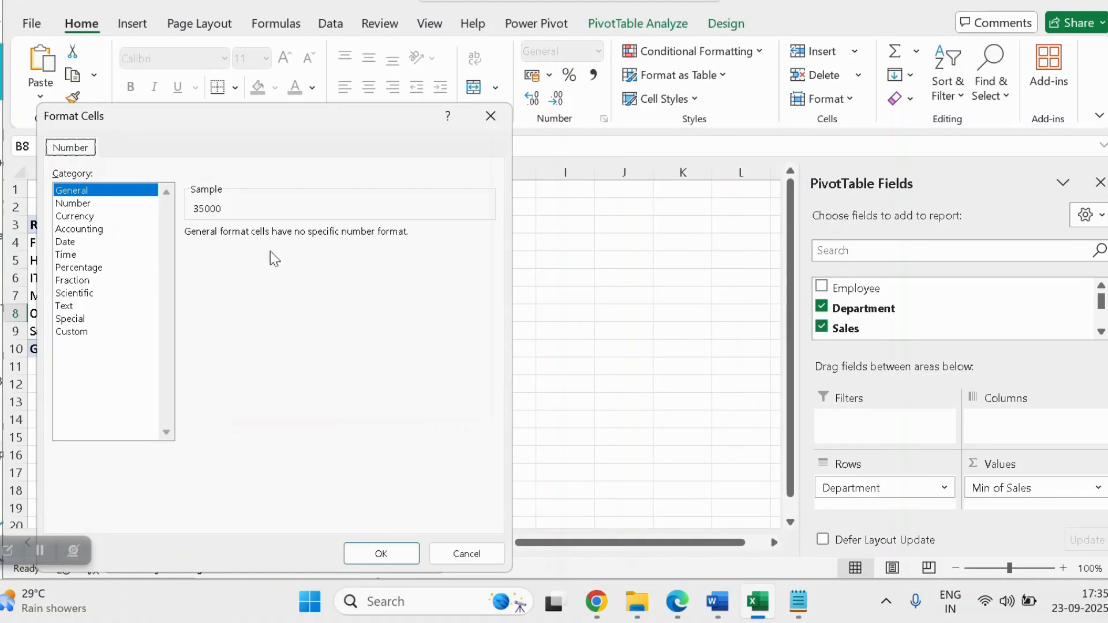
{"action": "left_click", "coordinate": [91, 229]}
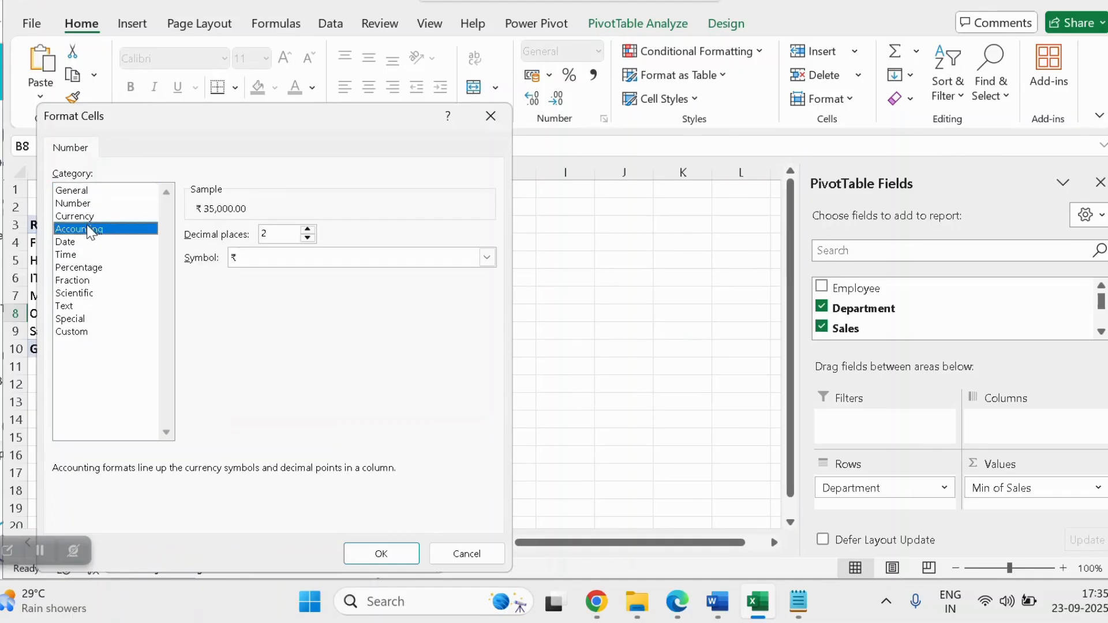
{"action": "left_click", "coordinate": [95, 217]}
{"action": "left_click", "coordinate": [394, 560]}
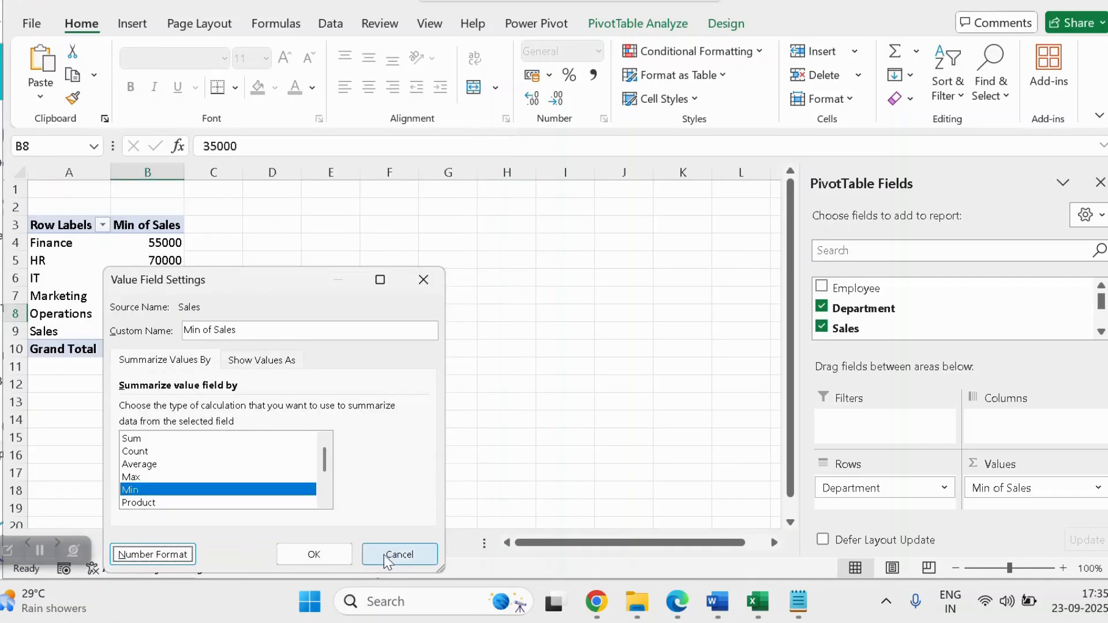
{"action": "left_click", "coordinate": [316, 554]}
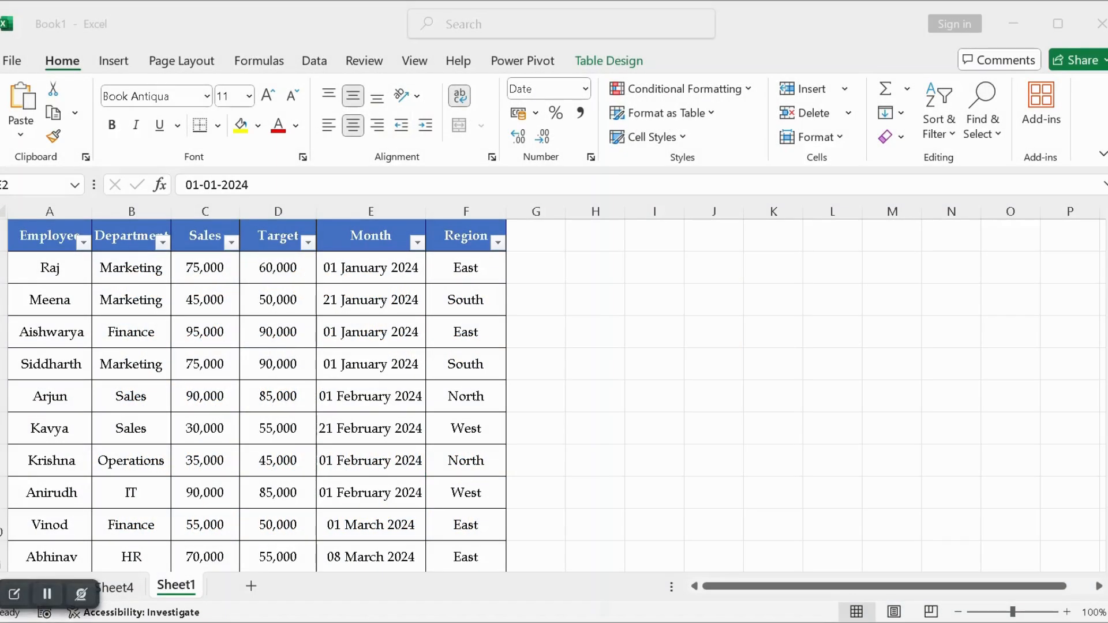
Review the source employee sales table on Sheet1
{"action": "left_click", "coordinate": [258, 385]}
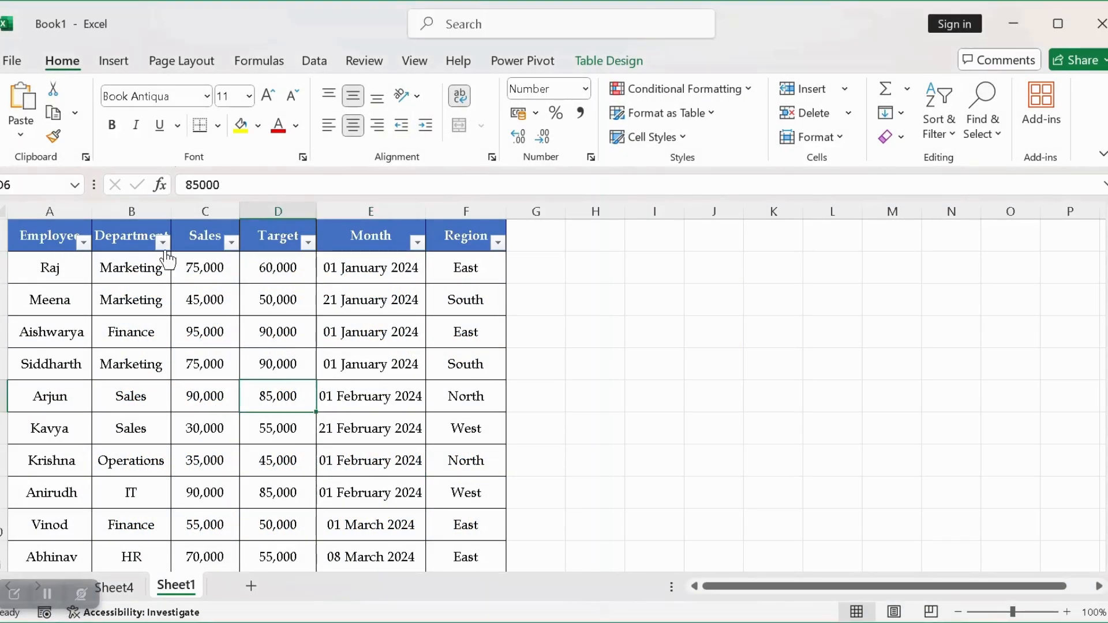
{"action": "scroll", "coordinate": [343, 440], "scroll_direction": "down", "scroll_amount": 3}
{"action": "scroll", "coordinate": [344, 439], "scroll_direction": "up", "scroll_amount": 3}
{"action": "scroll", "coordinate": [369, 471], "scroll_direction": "down", "scroll_amount": 3}
{"action": "scroll", "coordinate": [369, 470], "scroll_direction": "up", "scroll_amount": 2}
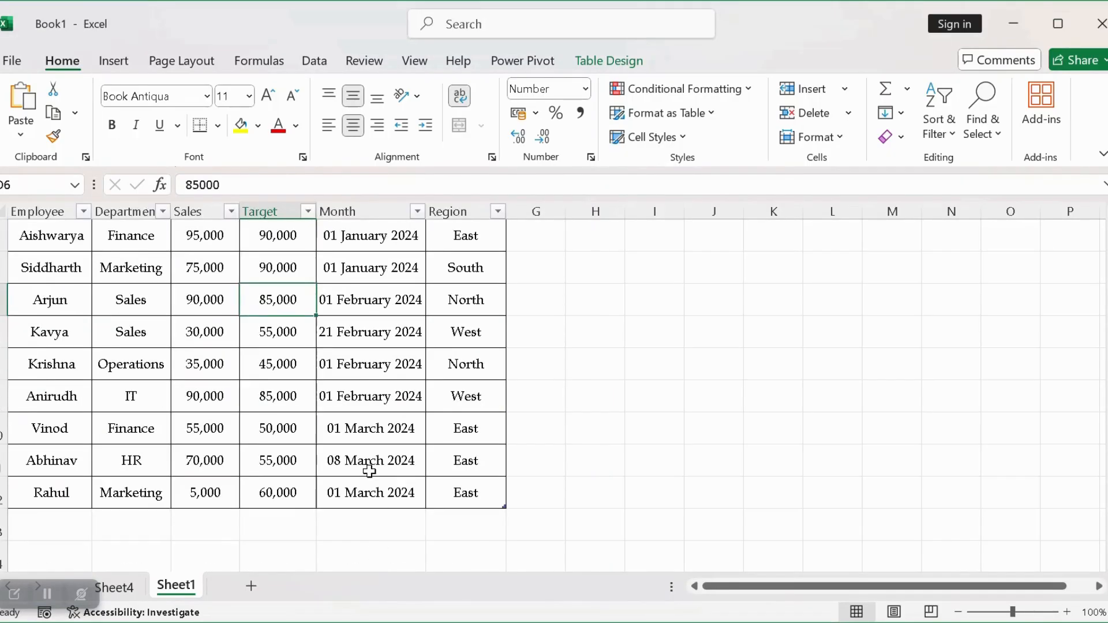
{"action": "scroll", "coordinate": [369, 471], "scroll_direction": "up", "scroll_amount": 1}
Remove Department from the rows of the PivotTable on Sheet4
{"action": "left_click", "coordinate": [130, 588]}
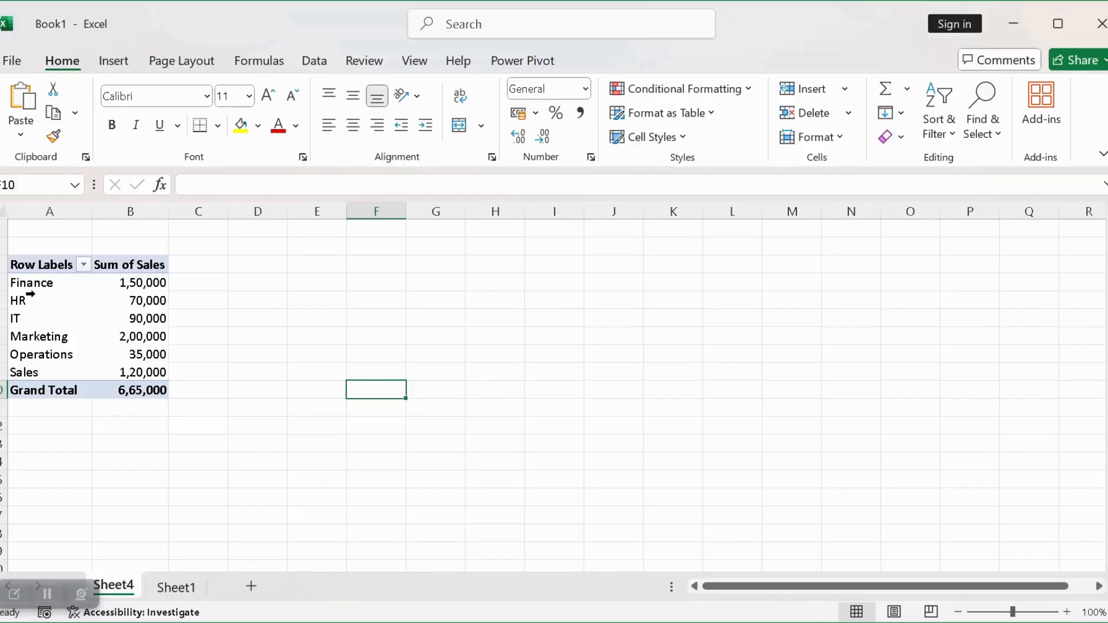
{"action": "left_click", "coordinate": [78, 336]}
{"action": "left_click", "coordinate": [129, 336]}
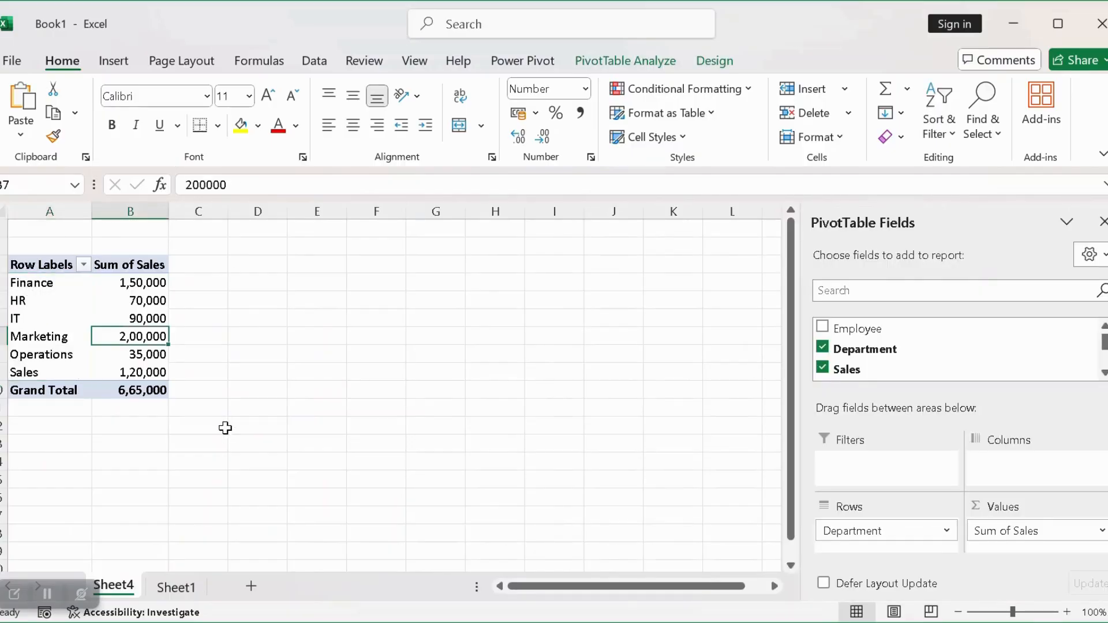
{"action": "left_click_drag", "start_coordinate": [858, 379], "coordinate": [954, 523]}
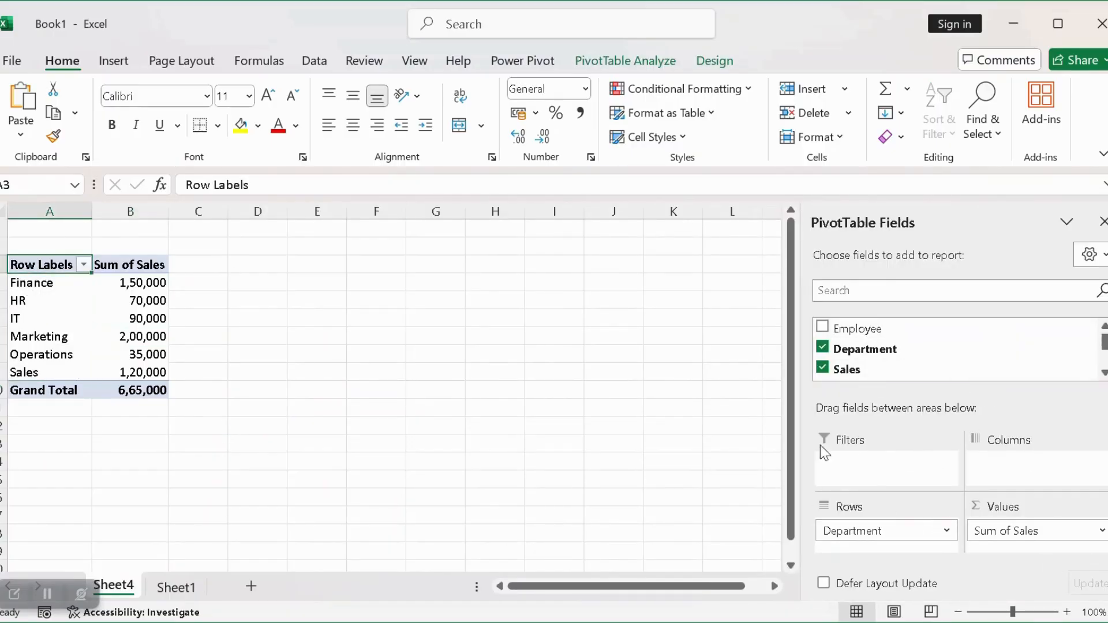
{"action": "left_click_drag", "start_coordinate": [889, 534], "coordinate": [891, 353]}
Add the Days (Month) date field to the PivotTable rows
{"action": "scroll", "coordinate": [910, 349], "scroll_direction": "down", "scroll_amount": 1}
{"action": "scroll", "coordinate": [907, 349], "scroll_direction": "down", "scroll_amount": 1}
{"action": "scroll", "coordinate": [883, 359], "scroll_direction": "down", "scroll_amount": 1}
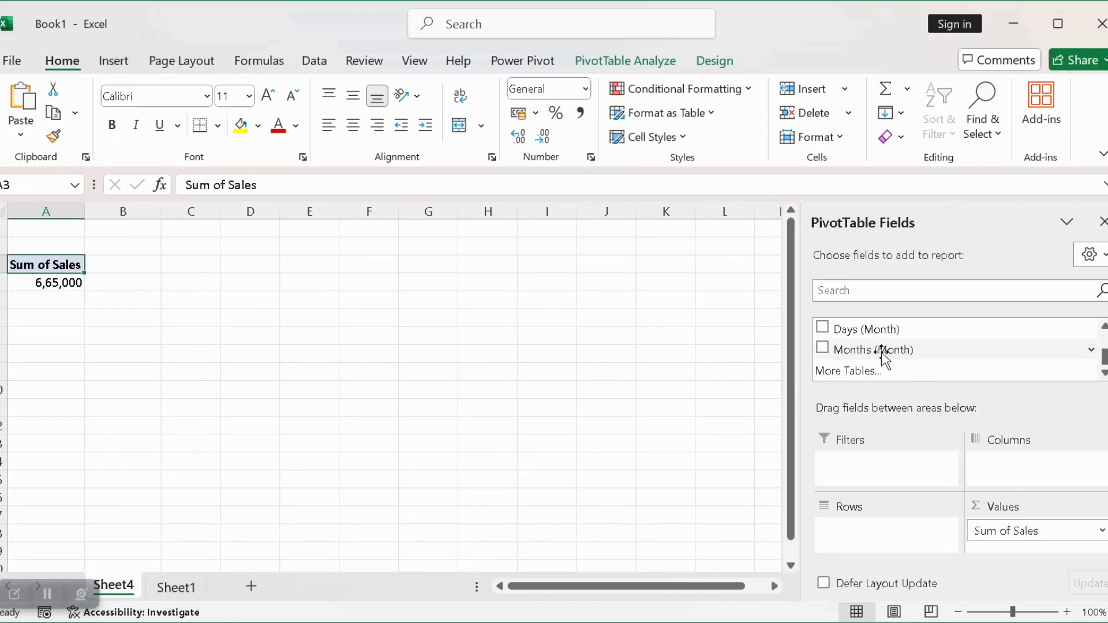
{"action": "left_click", "coordinate": [822, 327]}
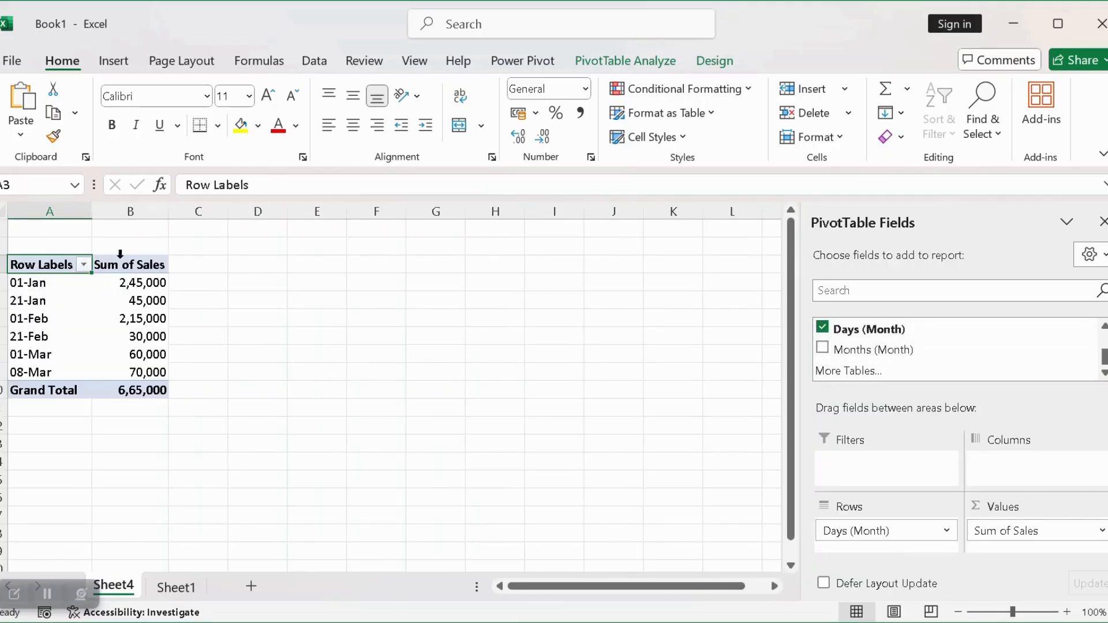
Group the row dates by Months and Years instead of Days
{"action": "right_click", "coordinate": [77, 319]}
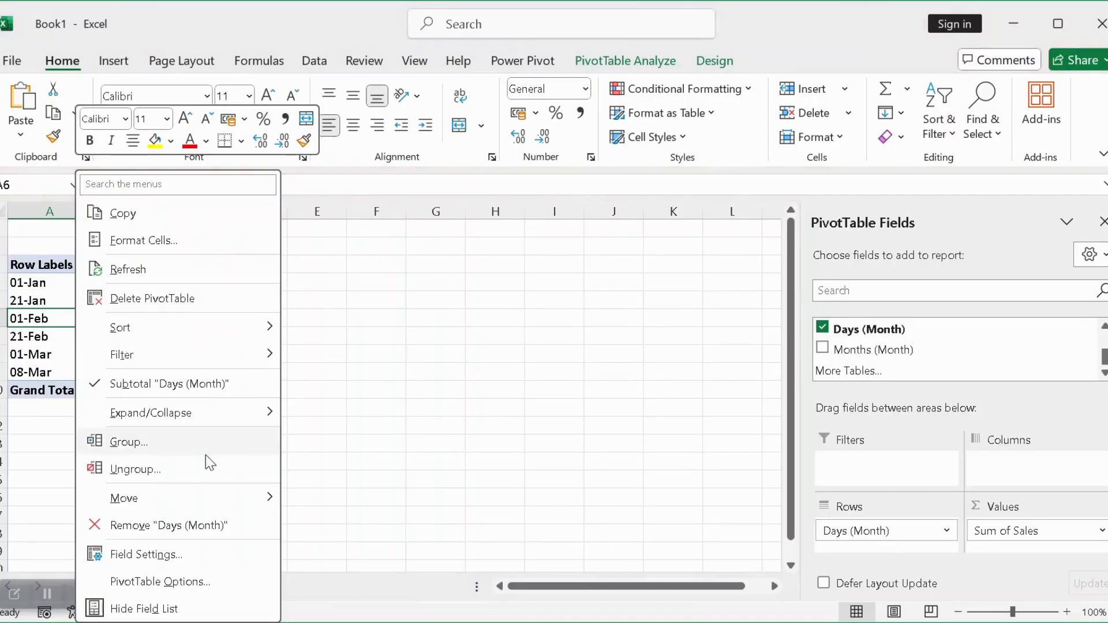
{"action": "left_click", "coordinate": [168, 442]}
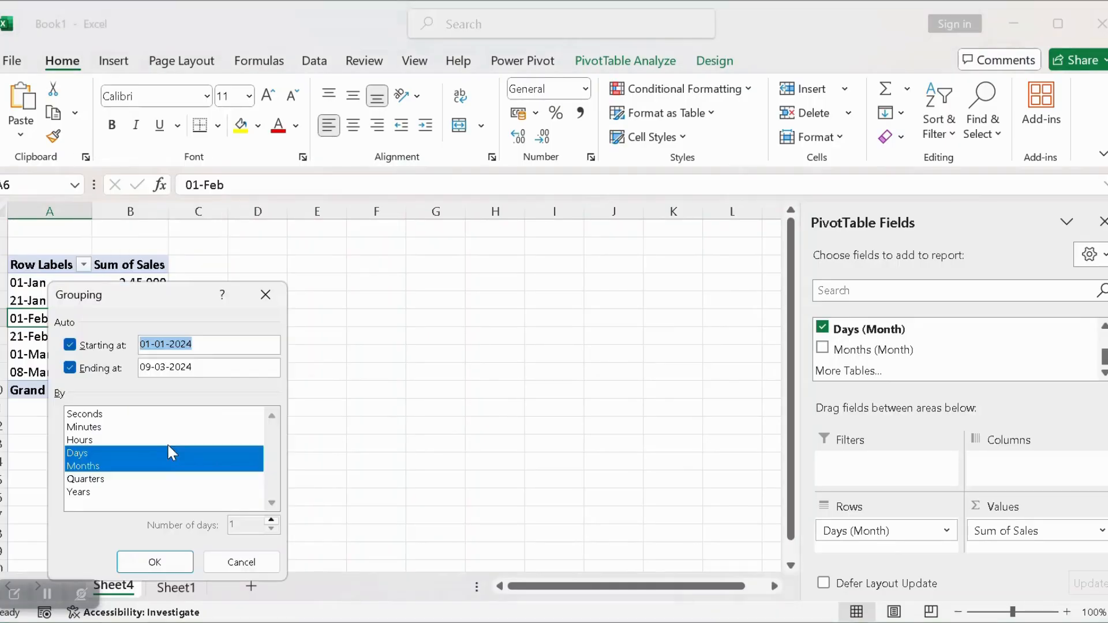
{"action": "left_click", "coordinate": [108, 453]}
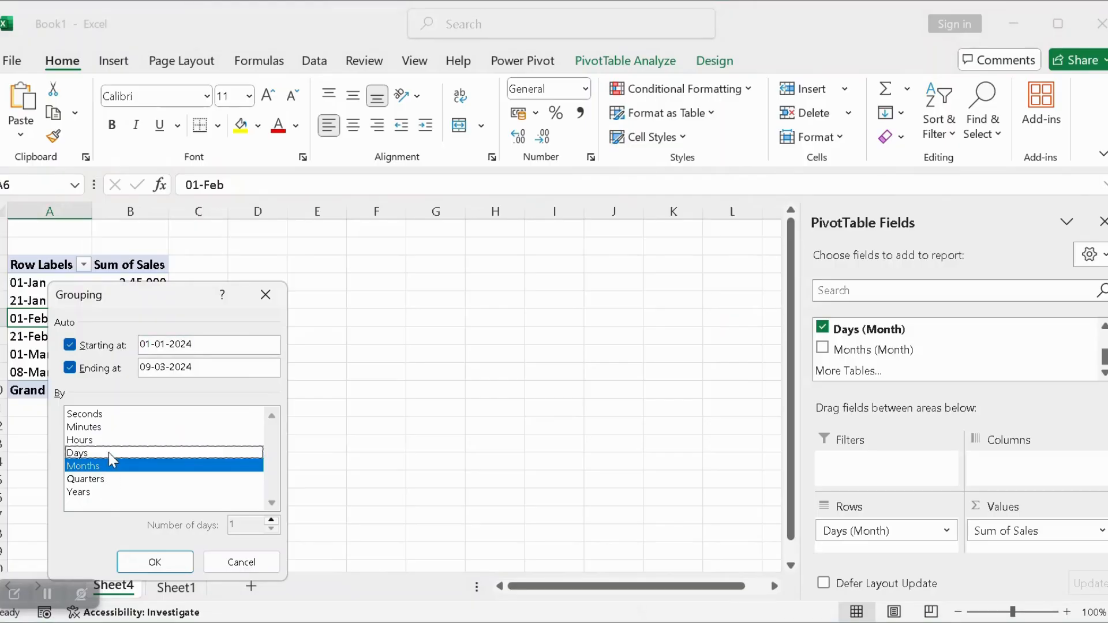
{"action": "left_click", "coordinate": [110, 492]}
{"action": "left_click", "coordinate": [138, 563]}
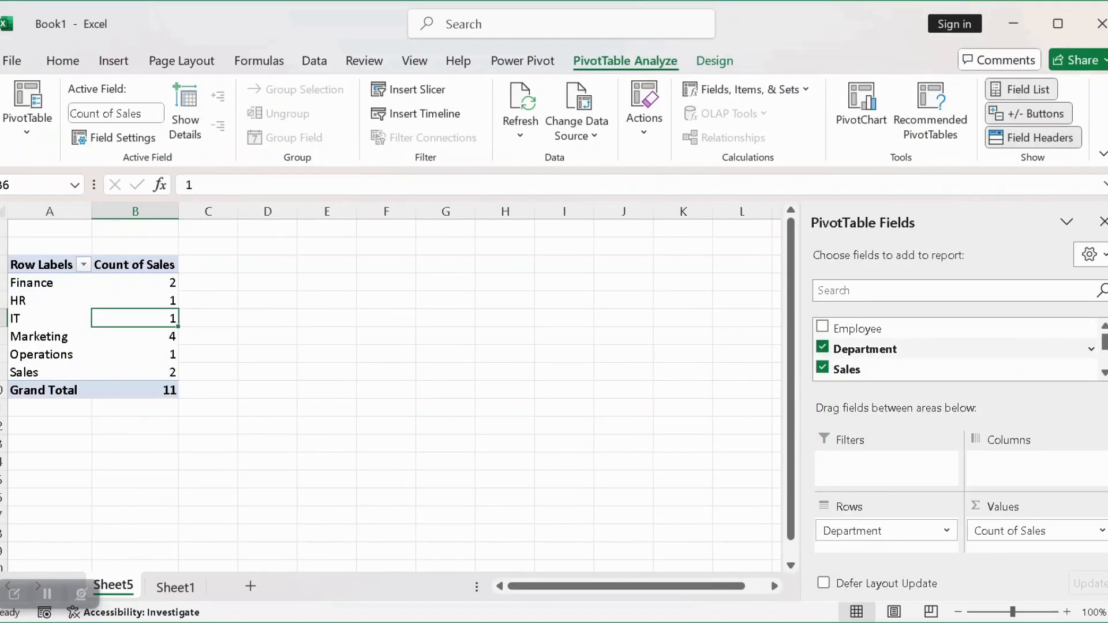
Put Sales in the rows in place of Department and group it from 0 to 100000 by 50000
{"action": "left_click", "coordinate": [822, 349]}
{"action": "left_click_drag", "start_coordinate": [846, 369], "coordinate": [886, 530]}
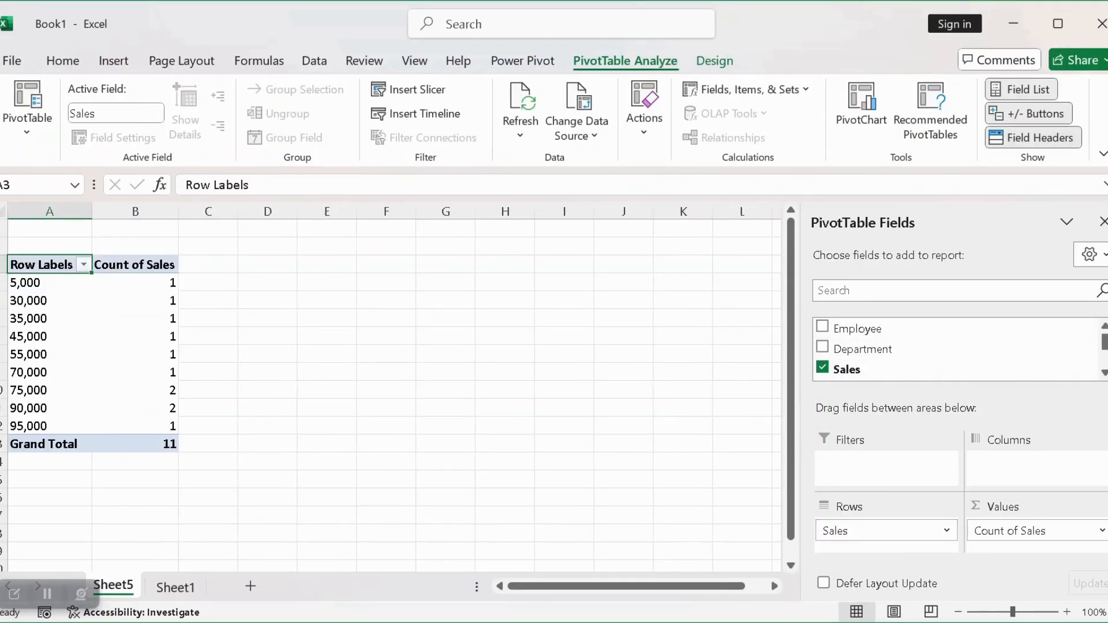
{"action": "right_click", "coordinate": [67, 319]}
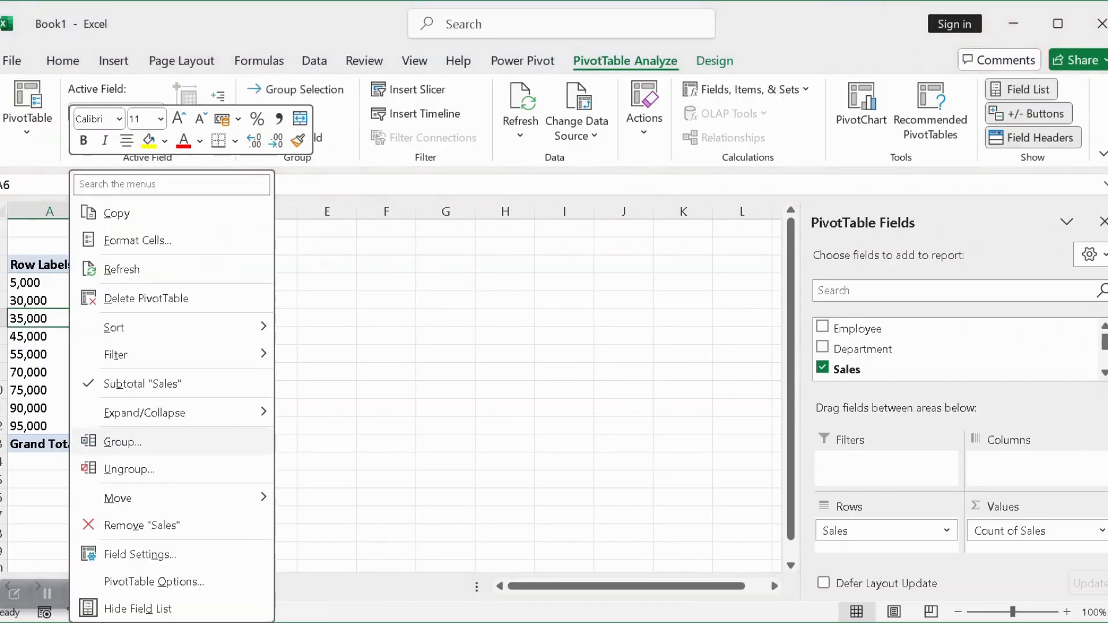
{"action": "left_click", "coordinate": [123, 442]}
{"action": "type", "text": "0"}
{"action": "double_click", "coordinate": [202, 427]}
{"action": "type", "text": "1"}
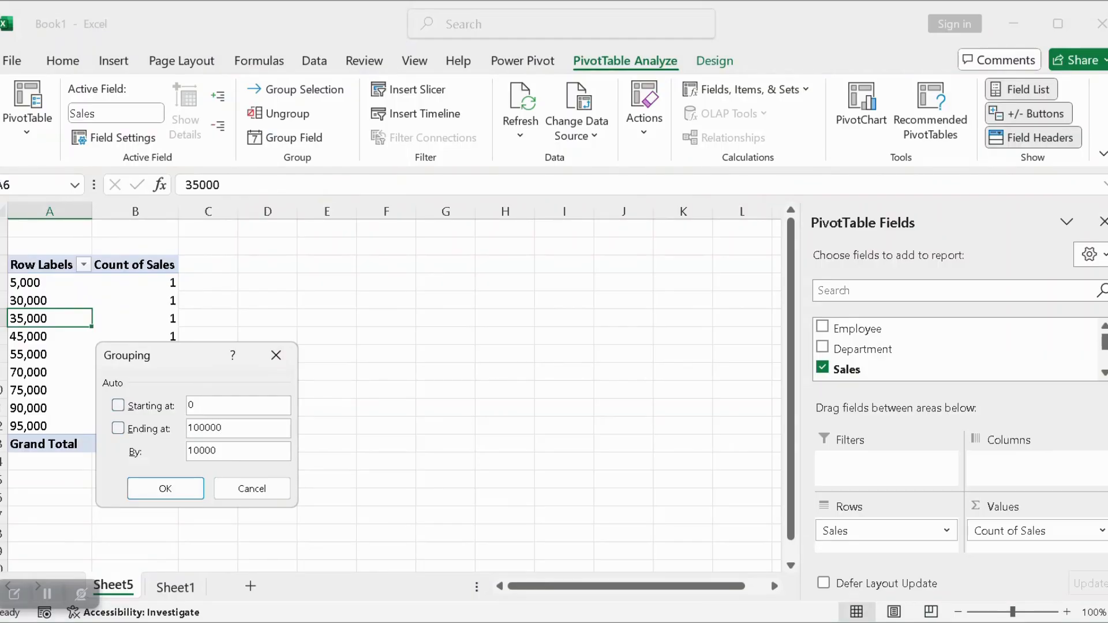
{"action": "key", "text": "Tab"}
{"action": "type", "text": "5"}
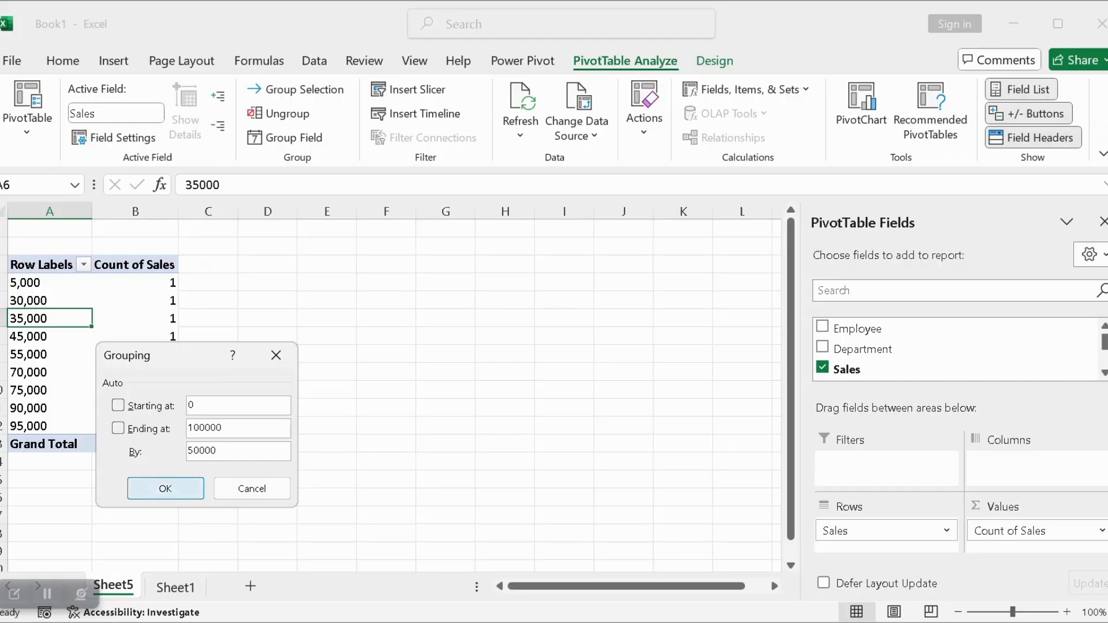
{"action": "left_click", "coordinate": [165, 488]}
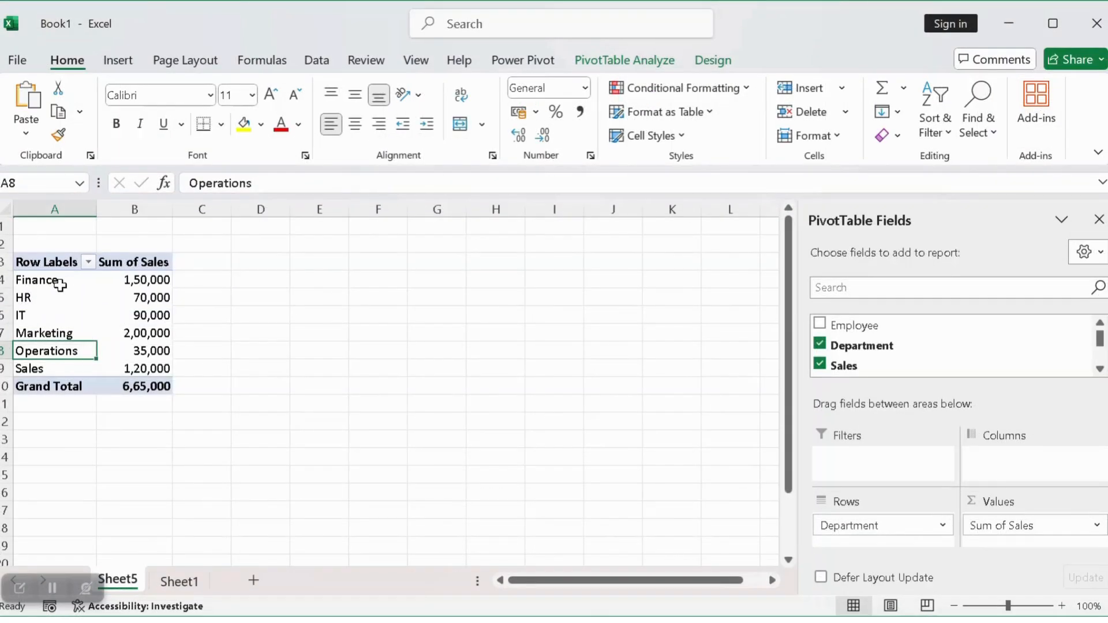
Group the Finance and HR department rows together
{"action": "left_click_drag", "start_coordinate": [59, 285], "coordinate": [63, 295]}
{"action": "right_click", "coordinate": [62, 295]}
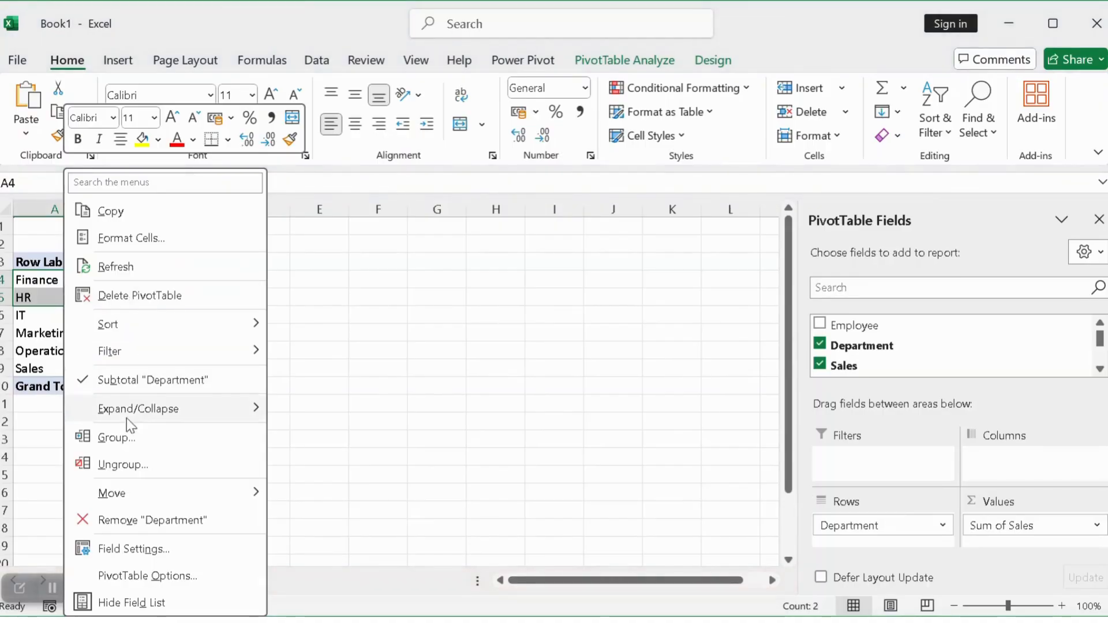
{"action": "left_click", "coordinate": [121, 437]}
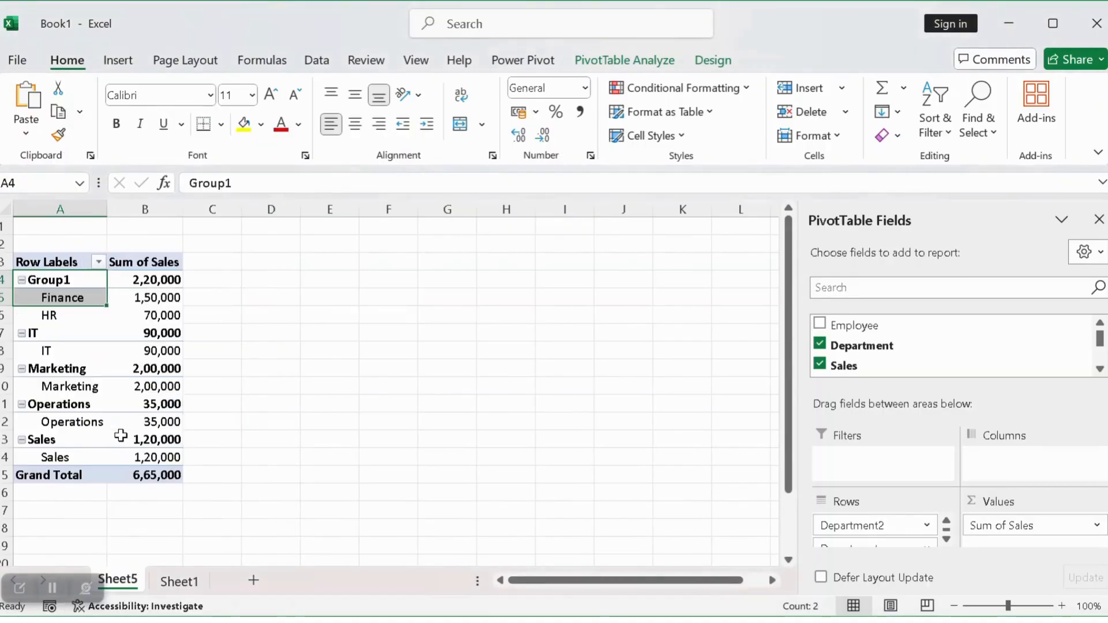
Rename the new Group1 label as support staff
{"action": "left_click", "coordinate": [47, 279]}
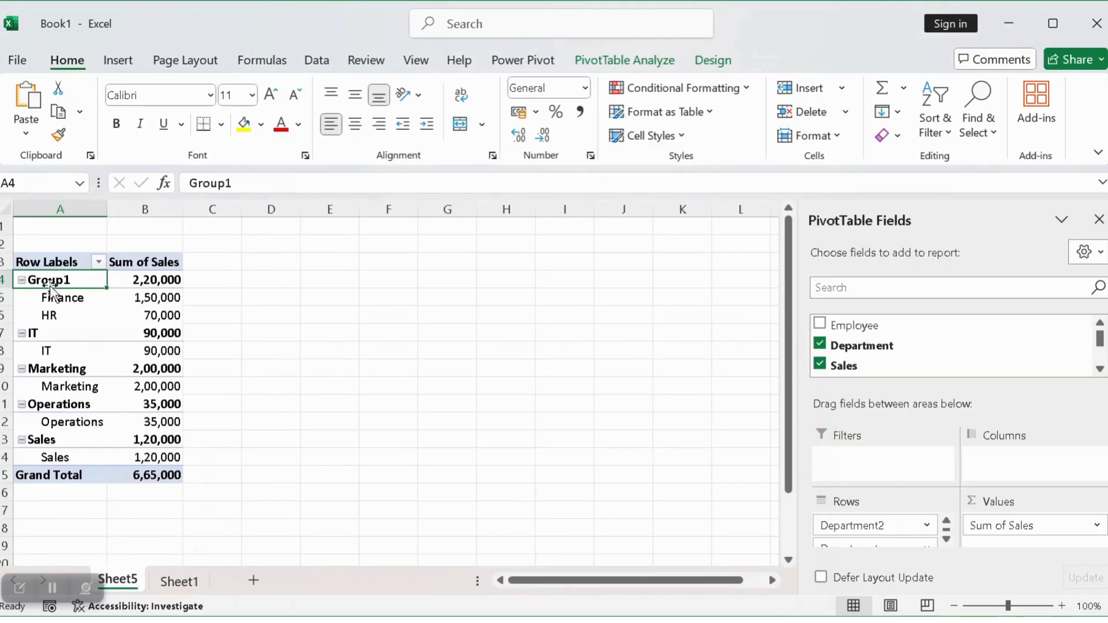
{"action": "double_click", "coordinate": [229, 183]}
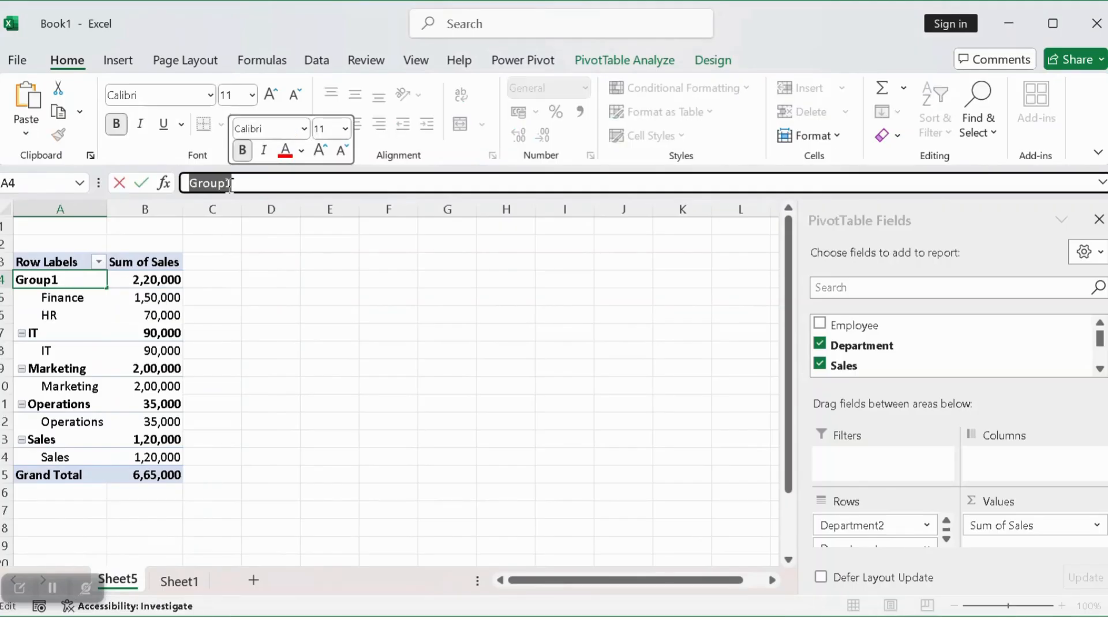
{"action": "type", "text": "support staff"}
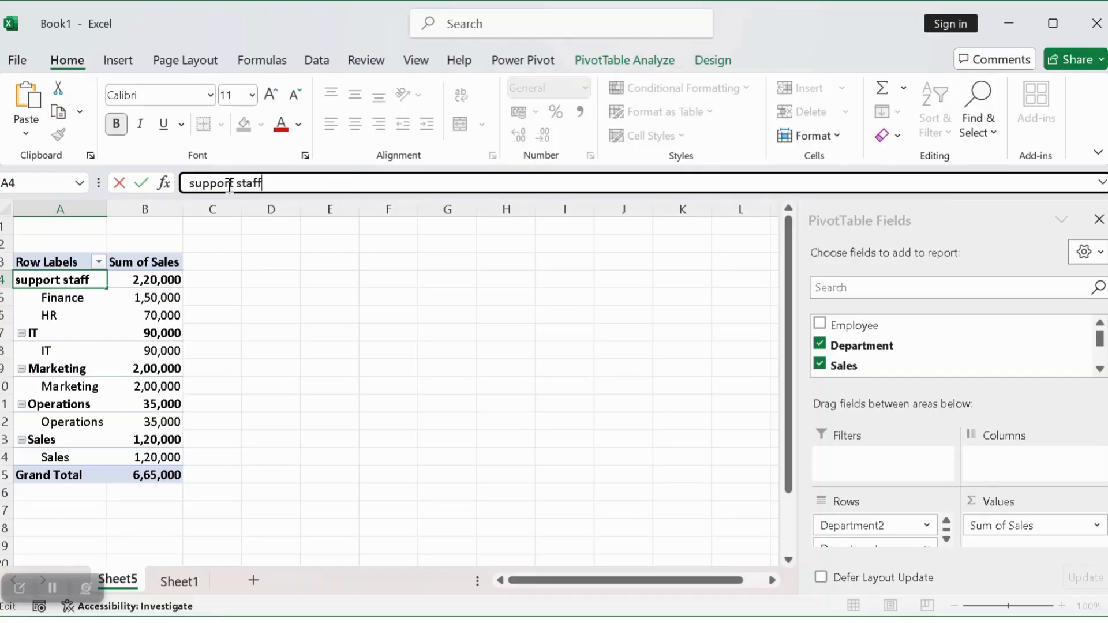
{"action": "key", "text": "Return"}
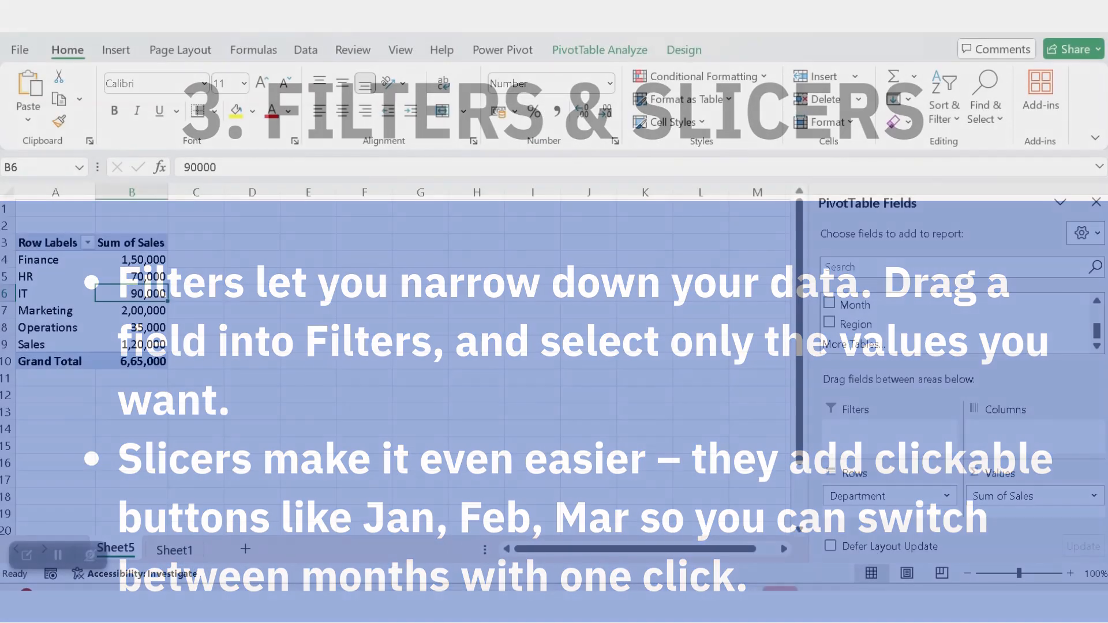
Add the Region field as a report filter
{"action": "left_click", "coordinate": [323, 380]}
{"action": "left_click", "coordinate": [115, 299]}
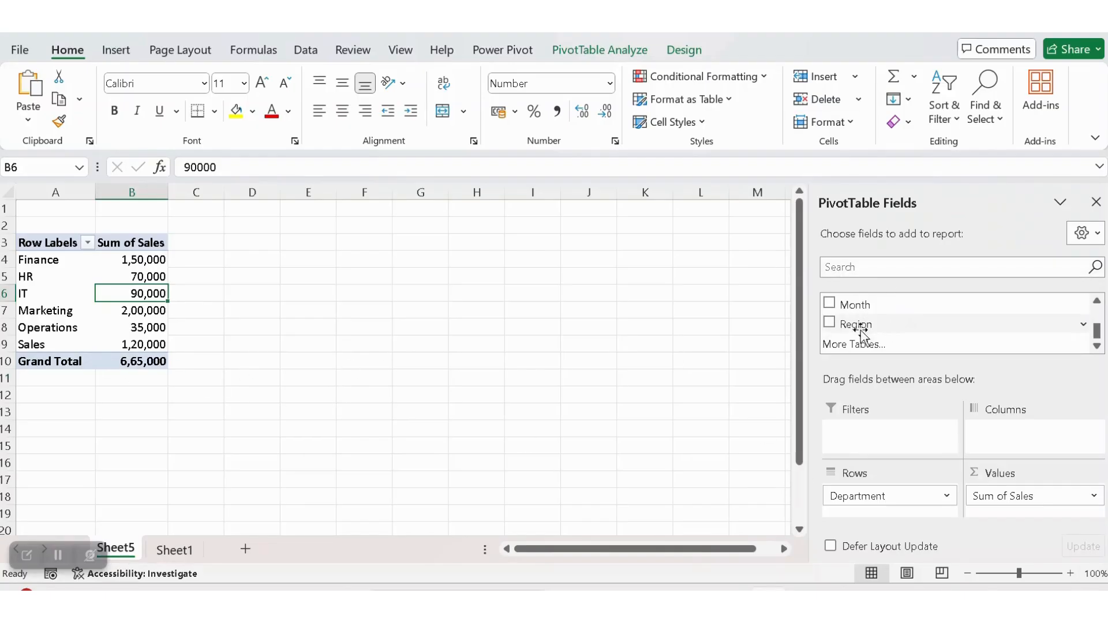
{"action": "left_click_drag", "start_coordinate": [854, 326], "coordinate": [854, 435]}
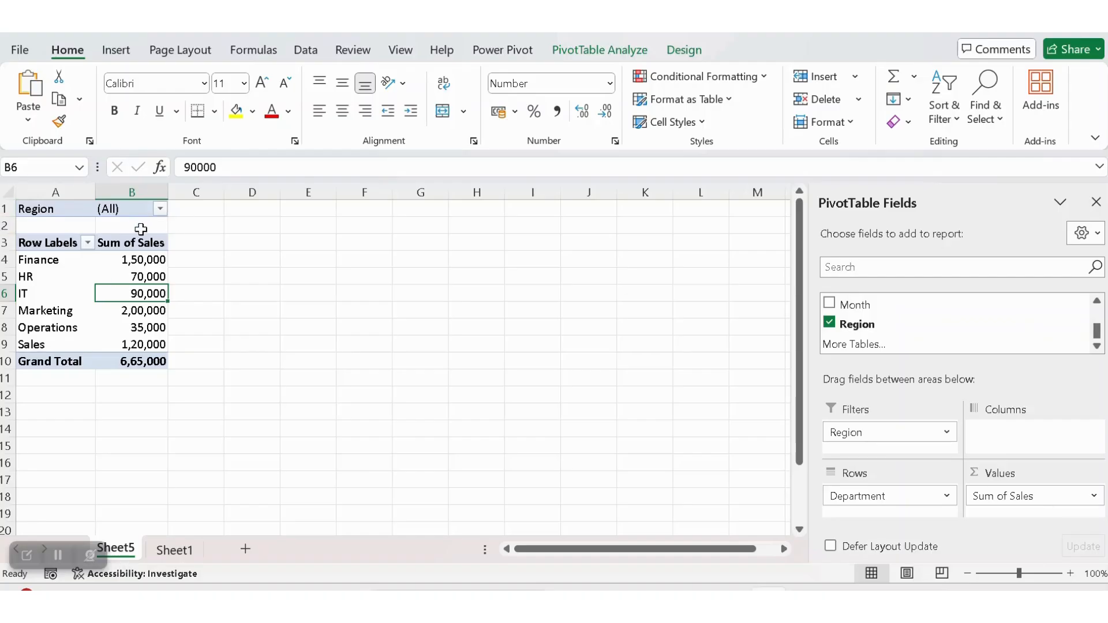
Enable multiple selection in the Region filter and show only the East region
{"action": "left_click", "coordinate": [160, 208]}
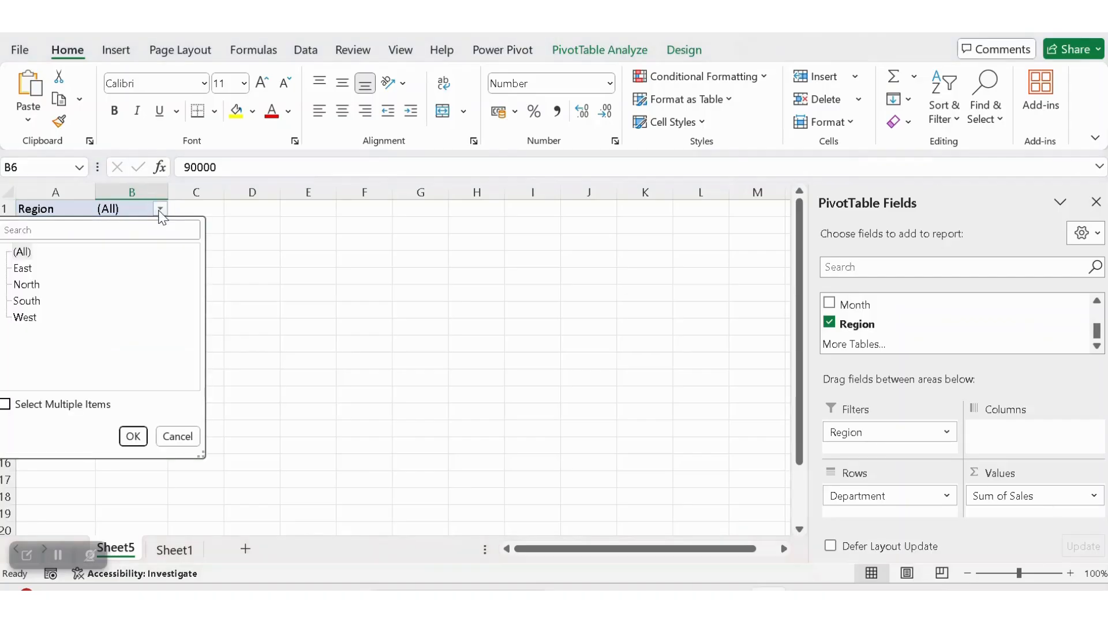
{"action": "left_click", "coordinate": [5, 405]}
{"action": "left_click", "coordinate": [18, 252]}
{"action": "left_click", "coordinate": [19, 268]}
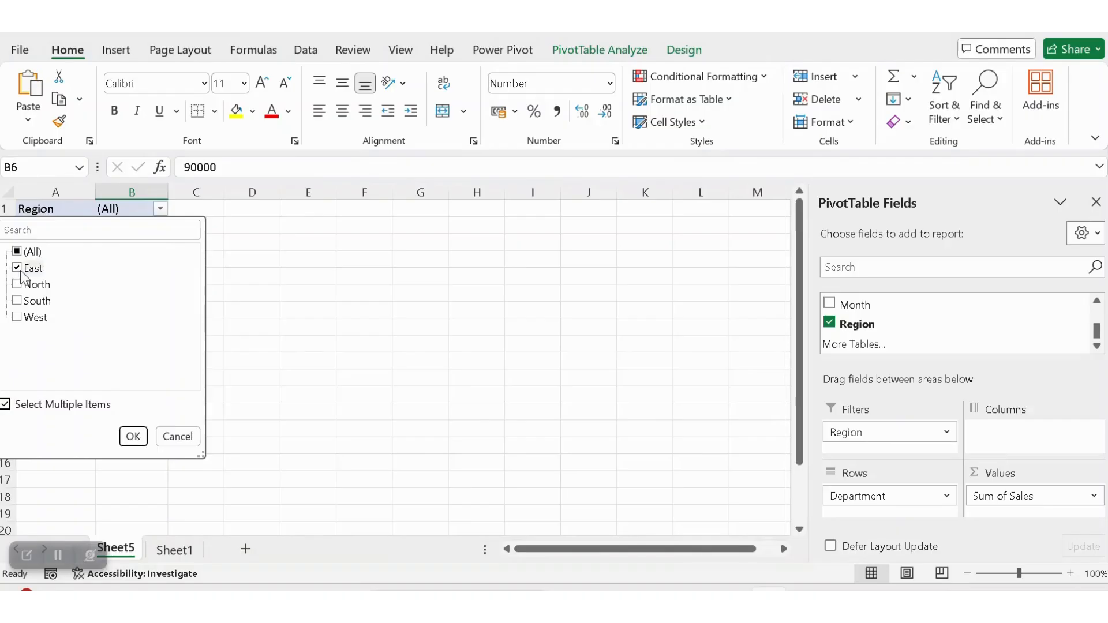
{"action": "left_click", "coordinate": [132, 436]}
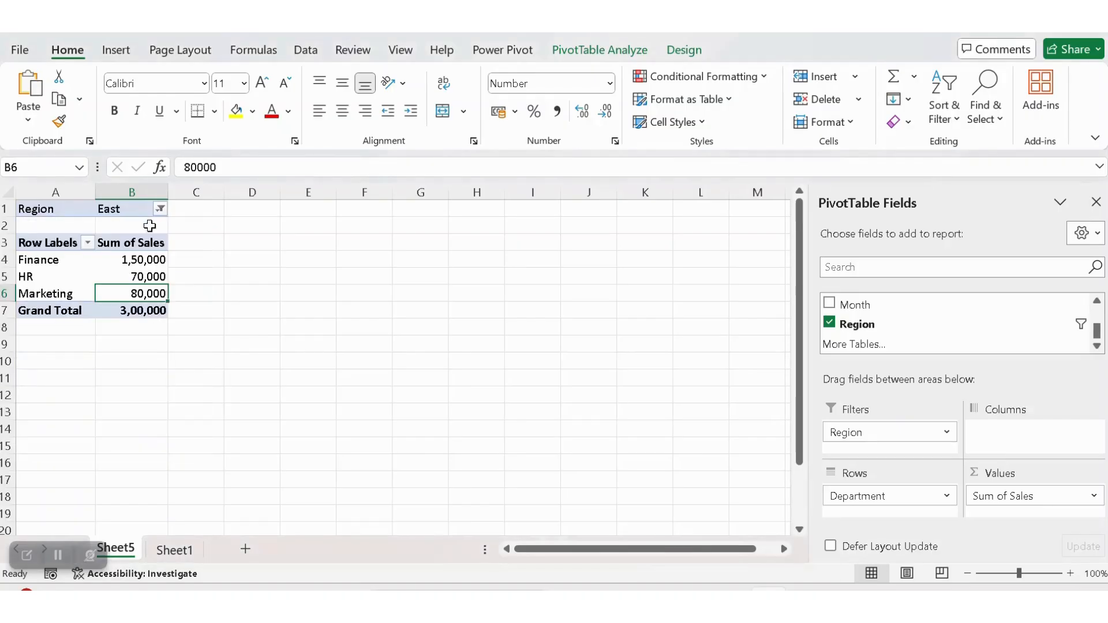
Add the North region to the Region filter
{"action": "left_click", "coordinate": [161, 209]}
{"action": "left_click", "coordinate": [18, 285]}
{"action": "left_click", "coordinate": [133, 437]}
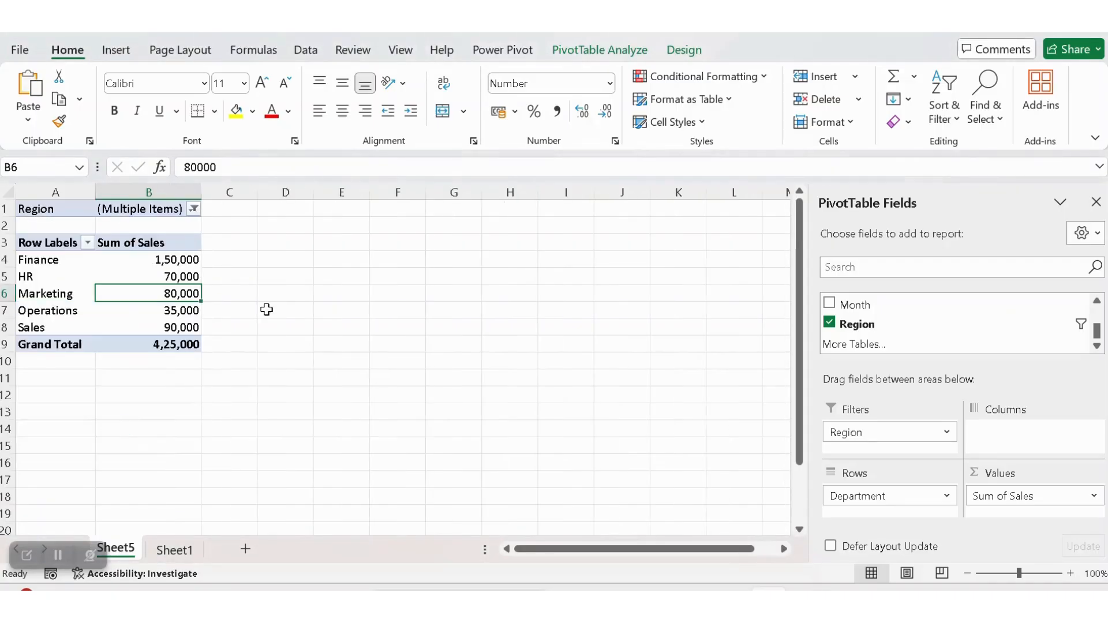
Clear the Region filter to include all regions
{"action": "left_click", "coordinate": [193, 209]}
{"action": "left_click", "coordinate": [27, 253]}
{"action": "left_click", "coordinate": [141, 441]}
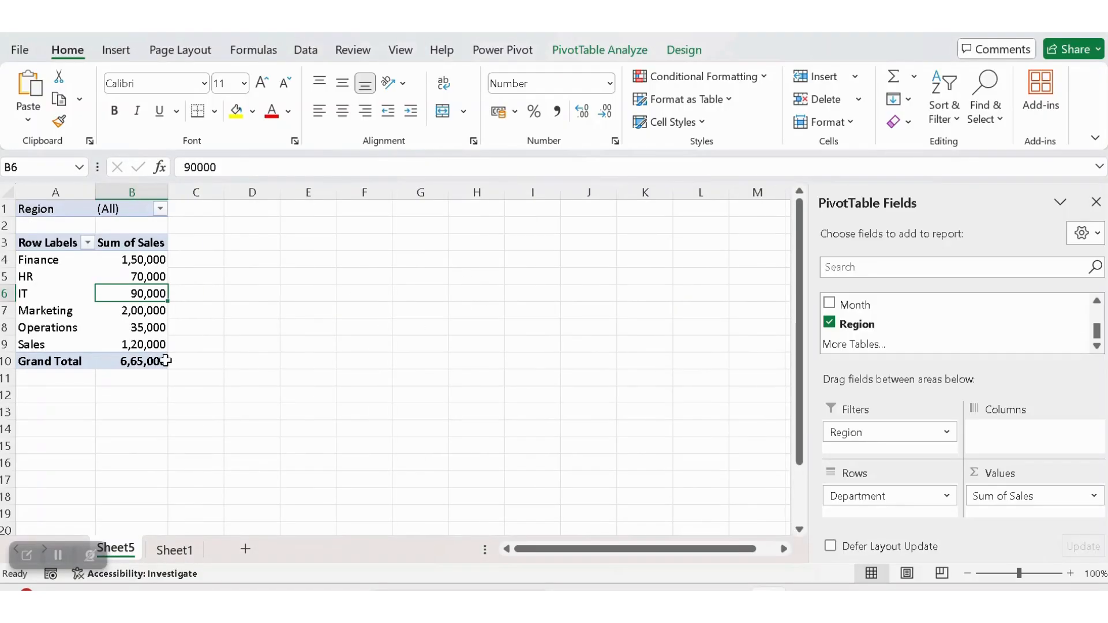
Insert a slicer for the Employee field on the PivotTable
{"action": "left_click", "coordinate": [118, 52]}
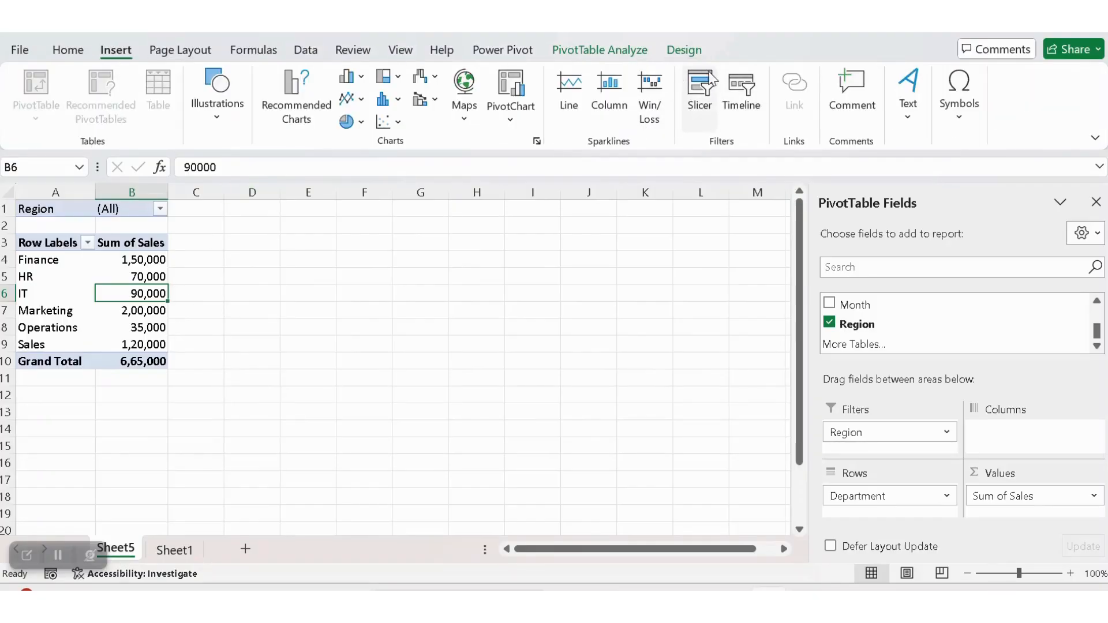
{"action": "left_click", "coordinate": [701, 95]}
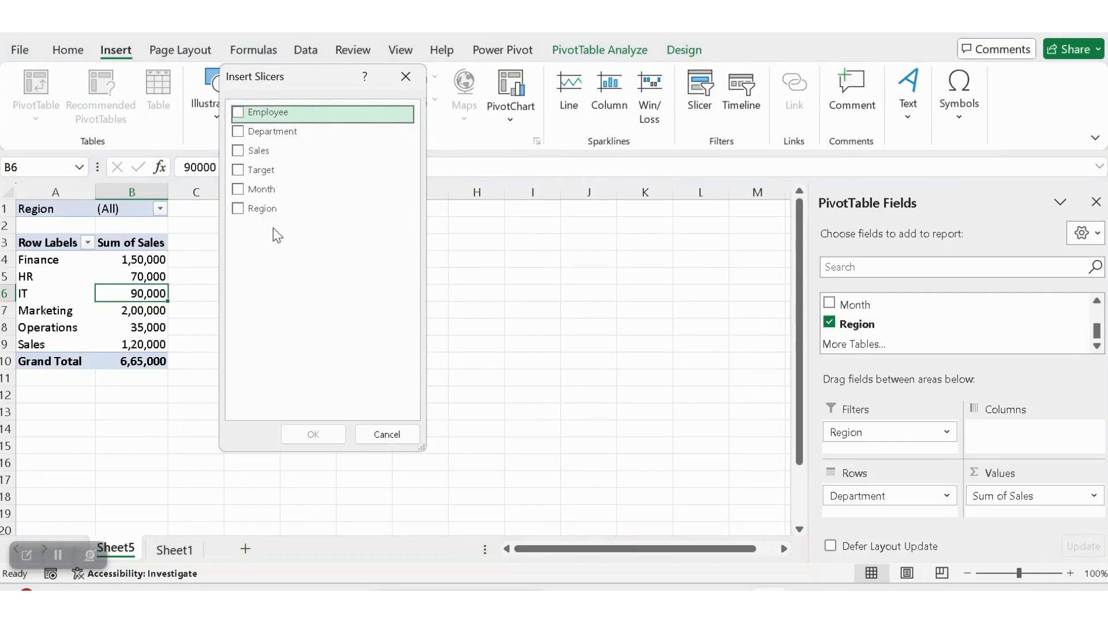
{"action": "left_click", "coordinate": [243, 119]}
{"action": "left_click", "coordinate": [326, 439]}
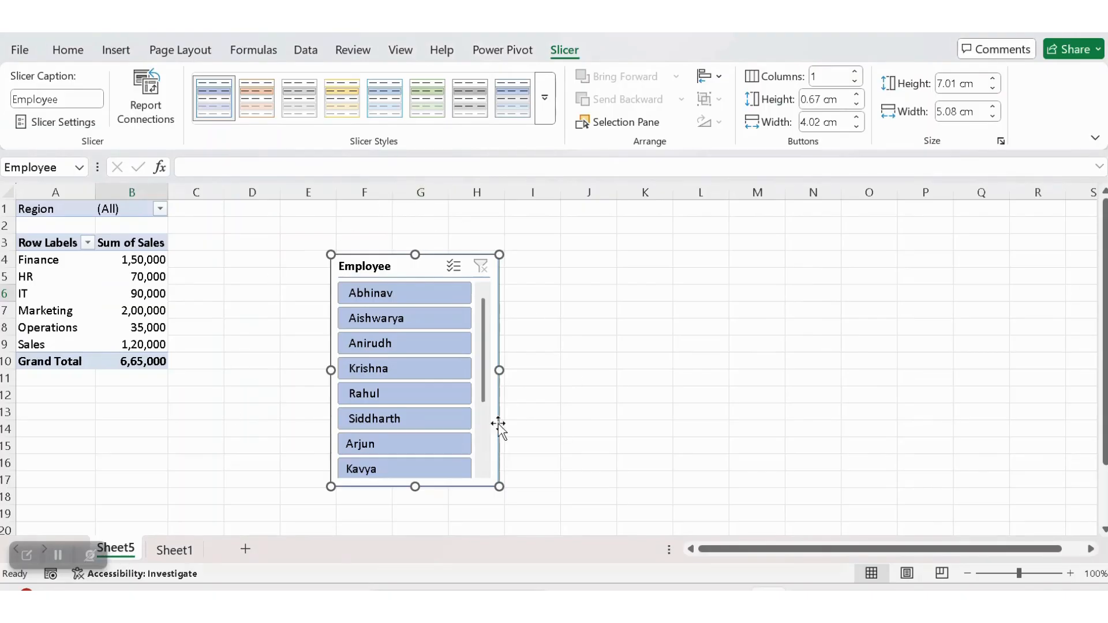
Use the Employee slicer to filter the PivotTable to Aishwarya, Krishna and Siddharth
{"action": "left_click", "coordinate": [384, 426]}
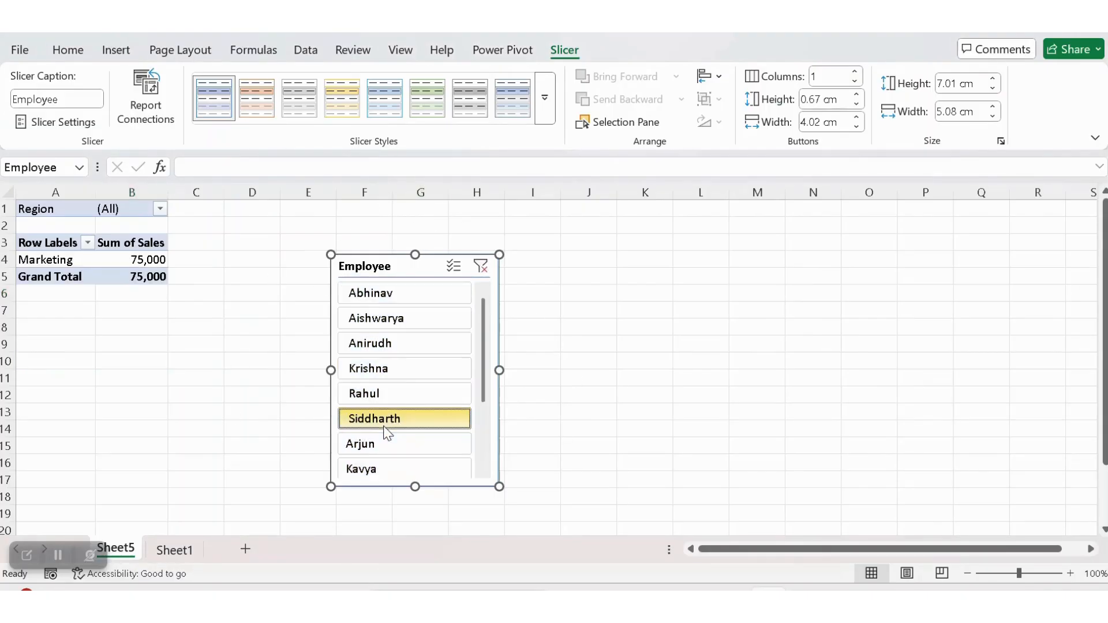
{"action": "left_click", "coordinate": [399, 401]}
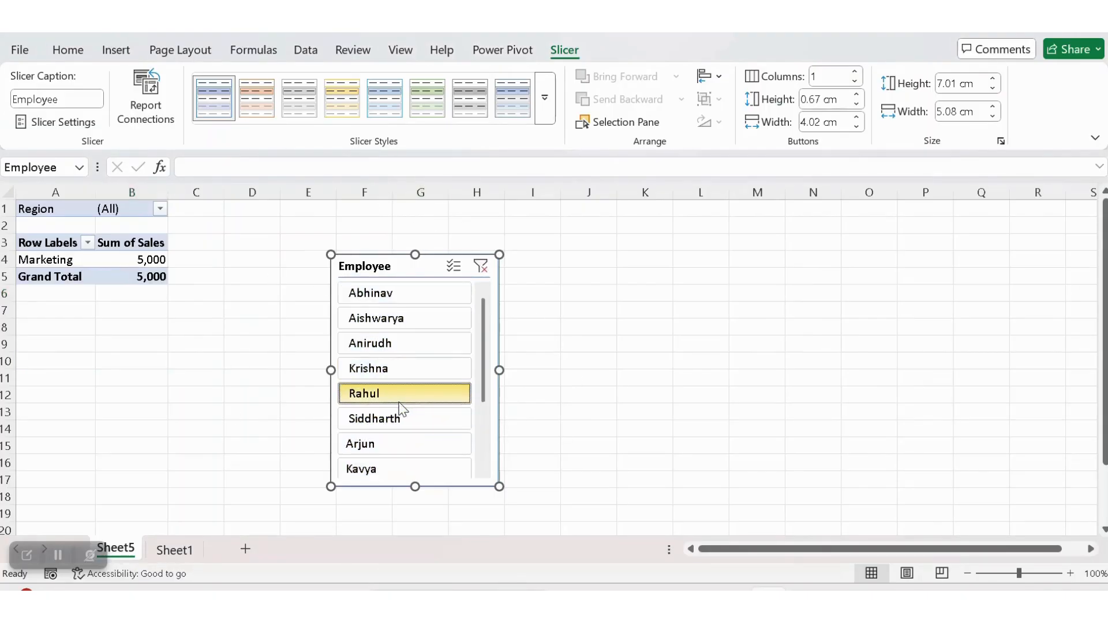
{"action": "left_click", "coordinate": [421, 321]}
{"action": "left_click", "coordinate": [417, 367], "text": "ctrl"}
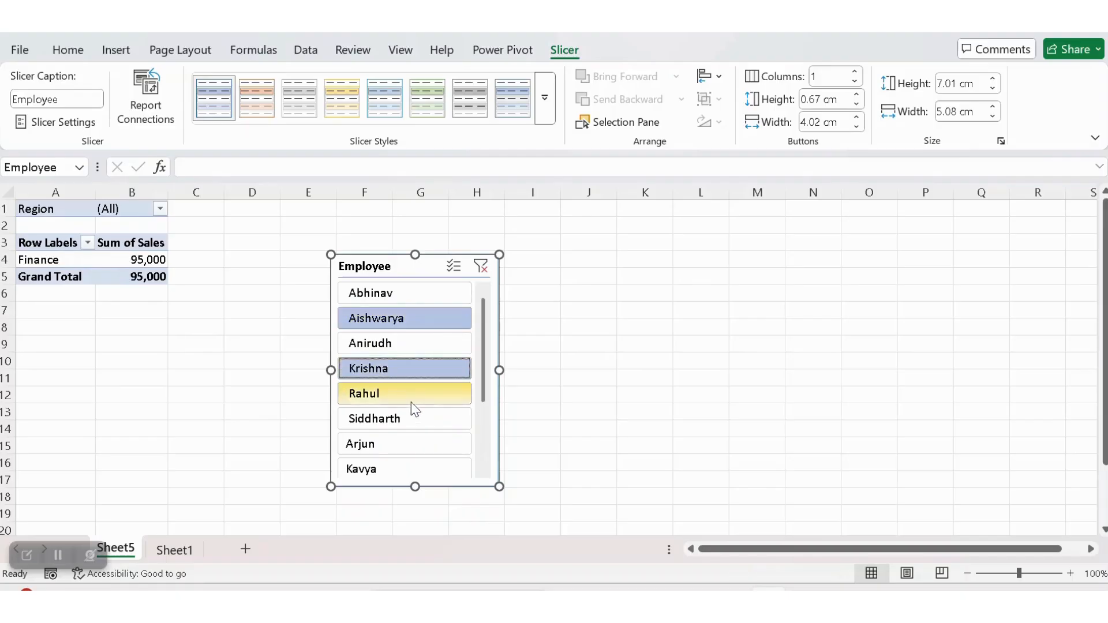
{"action": "left_click", "coordinate": [407, 417], "text": "ctrl"}
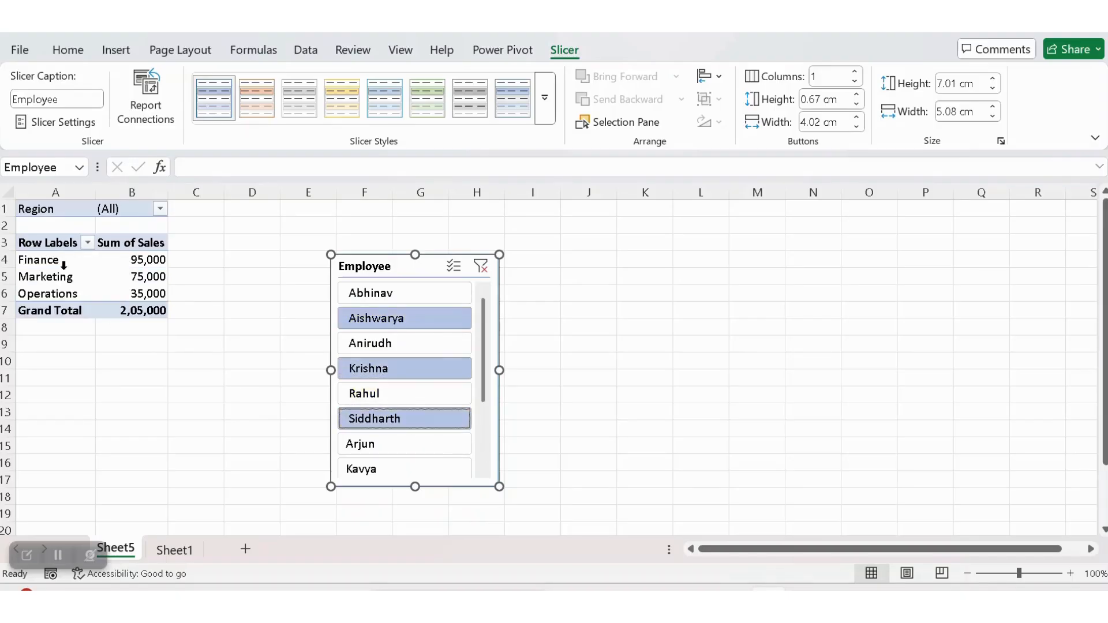
{"action": "left_click", "coordinate": [151, 292]}
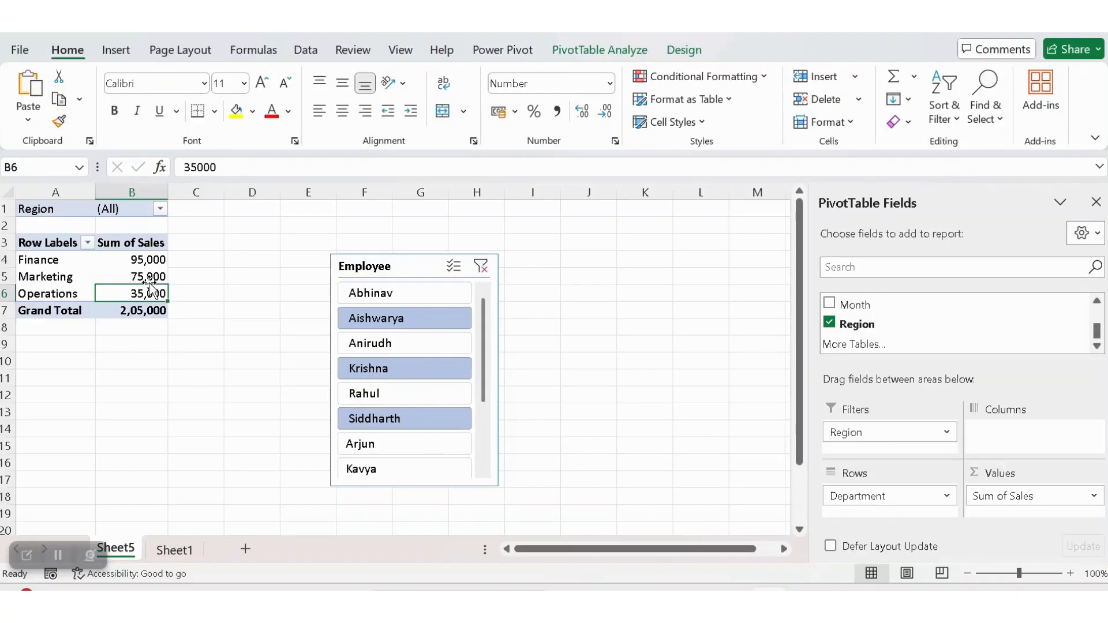